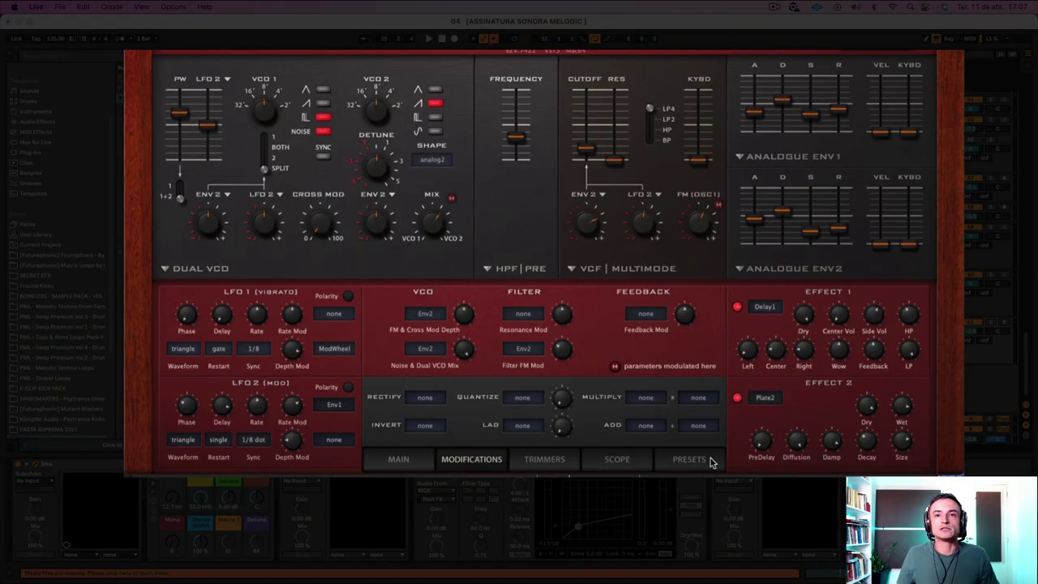
# Step: Look through the INIT templates from INIT Alpha to INIT MS-Rev2 in the 8 TEMPLATES preset folder
pyautogui.click(709, 460)
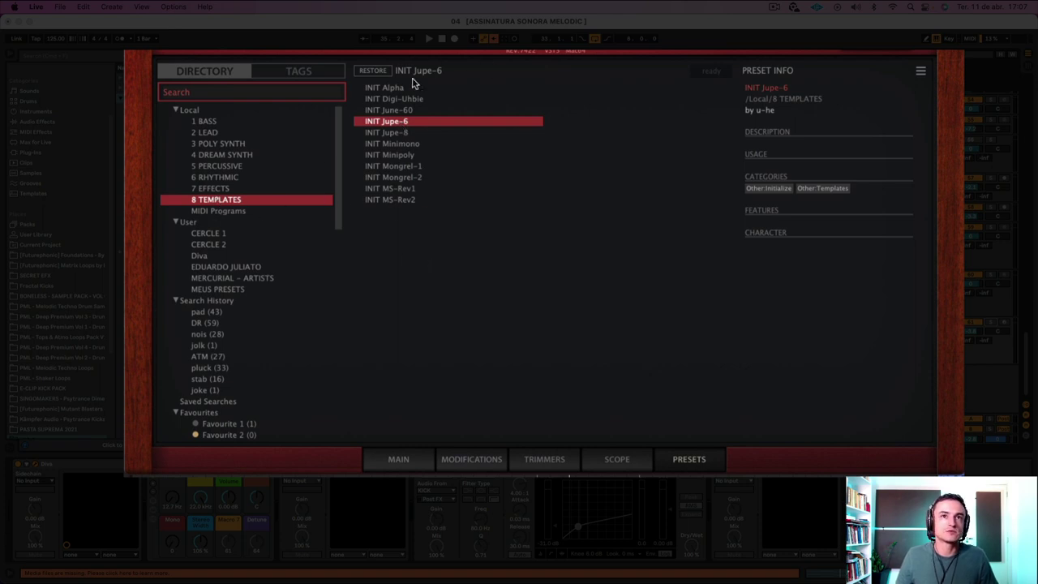
pyautogui.click(386, 89)
pyautogui.click(389, 99)
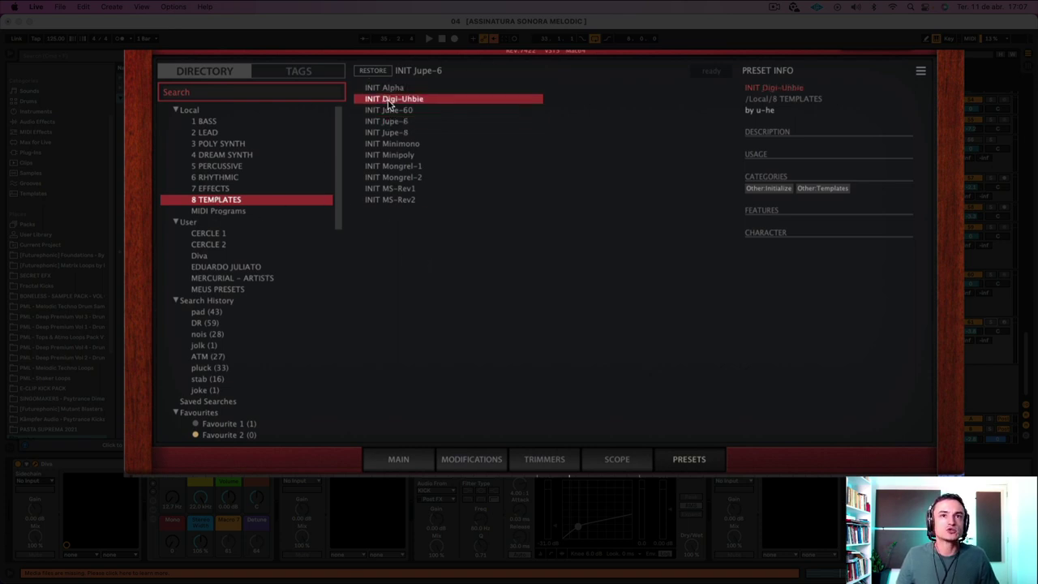
pyautogui.click(378, 111)
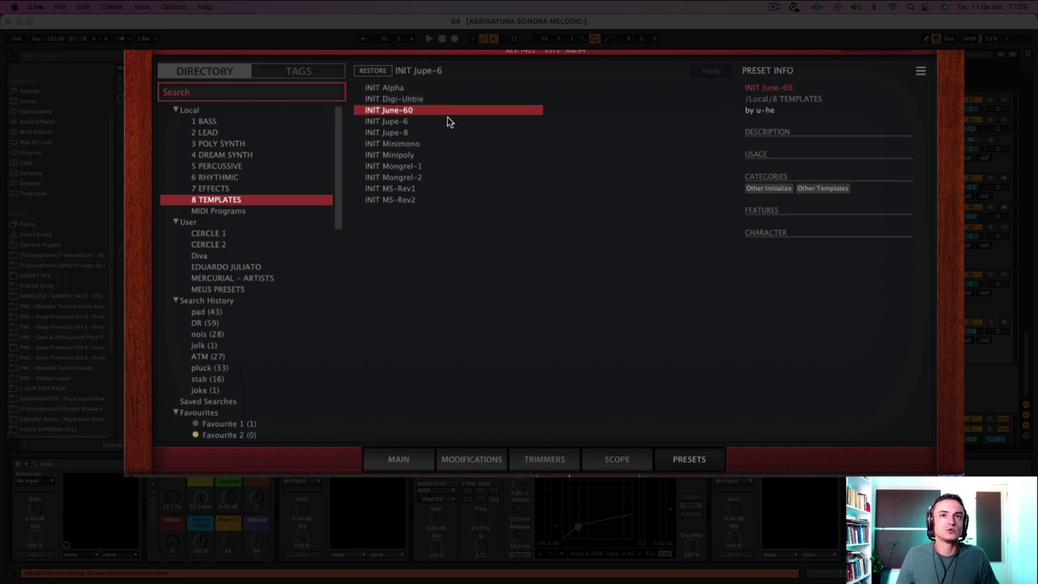
pyautogui.click(388, 122)
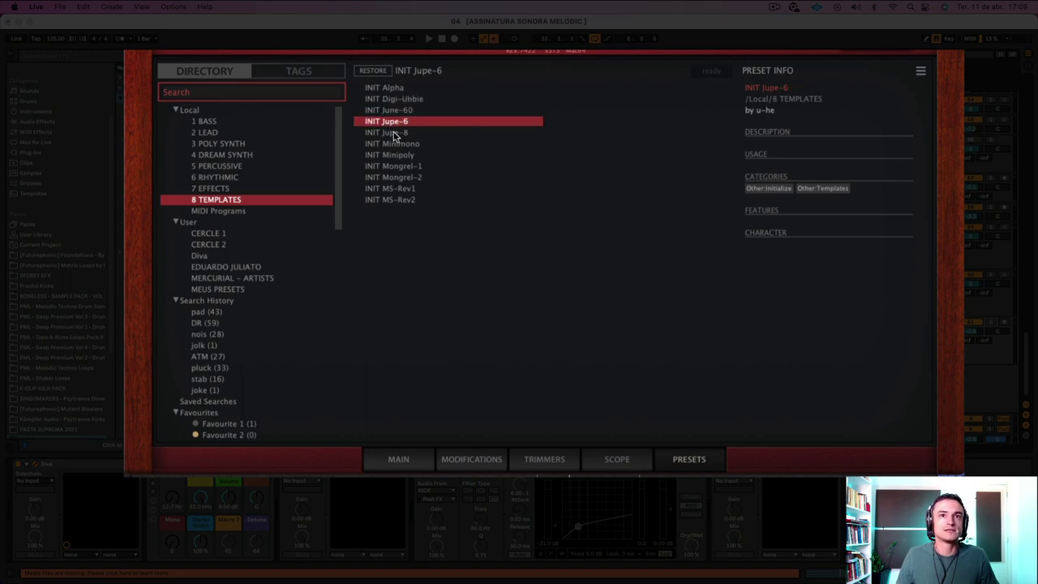
pyautogui.click(394, 133)
pyautogui.click(402, 144)
pyautogui.click(402, 155)
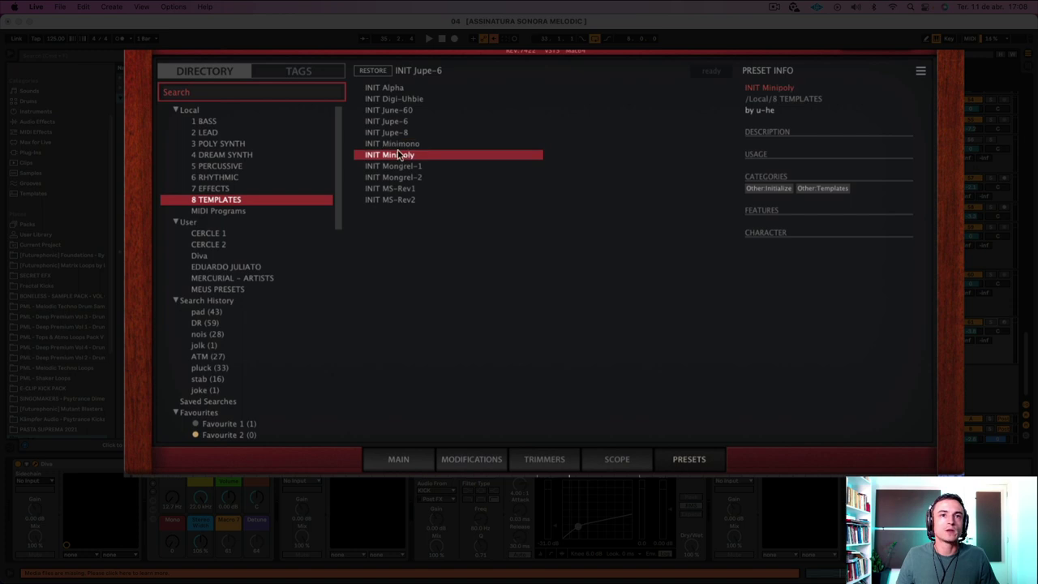
pyautogui.click(413, 166)
pyautogui.click(412, 177)
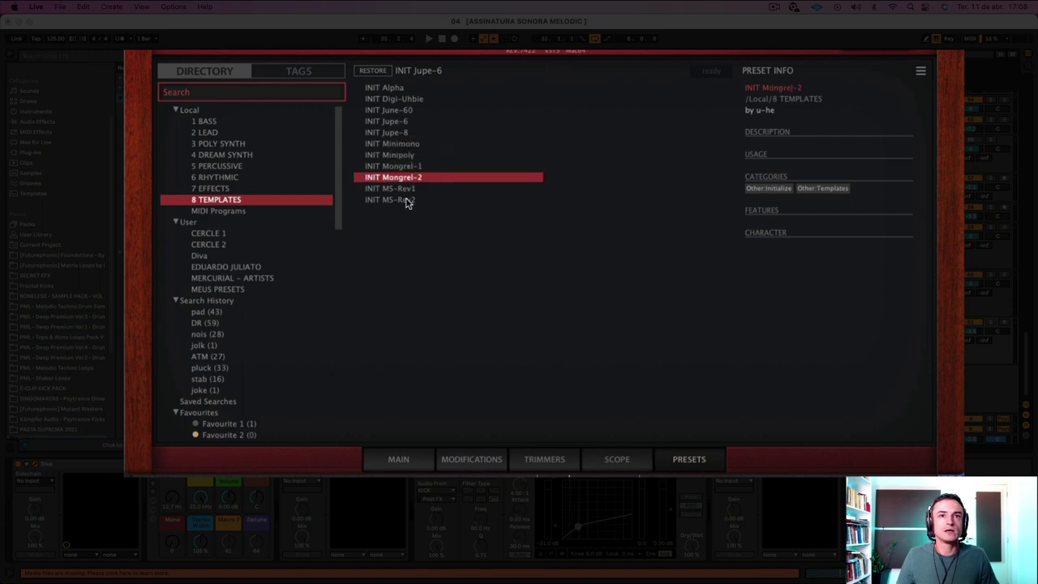
pyautogui.press('Down')
pyautogui.press('Down')
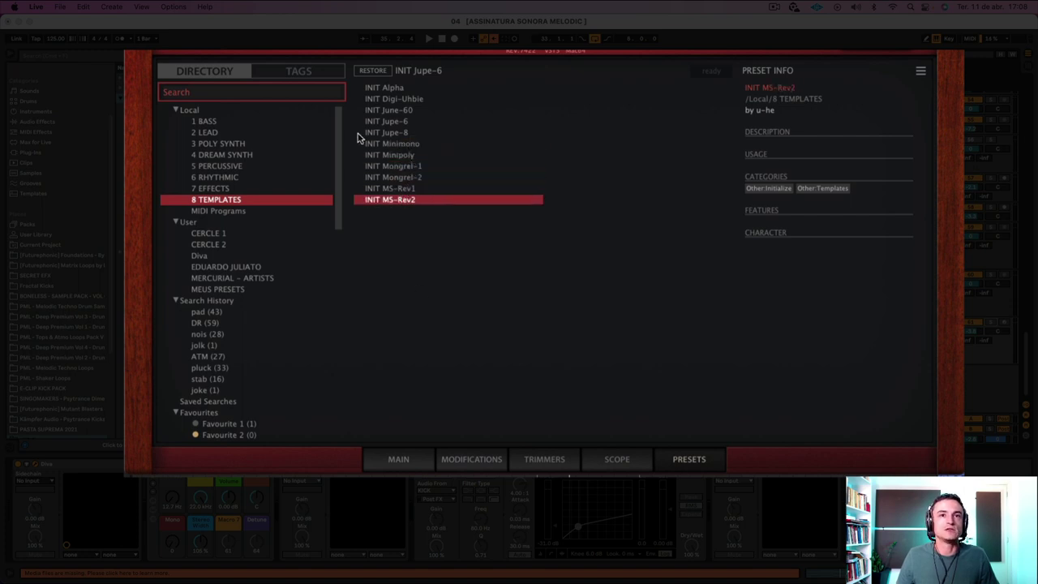
# Step: Load the INIT Jupe-6 template and show the synth's main controls
pyautogui.click(402, 121)
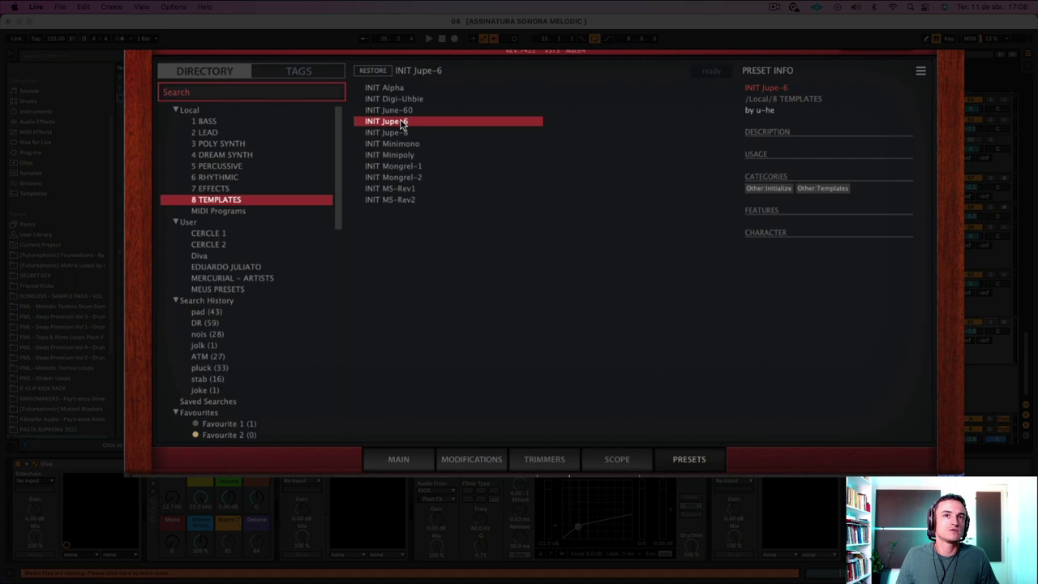
pyautogui.click(401, 459)
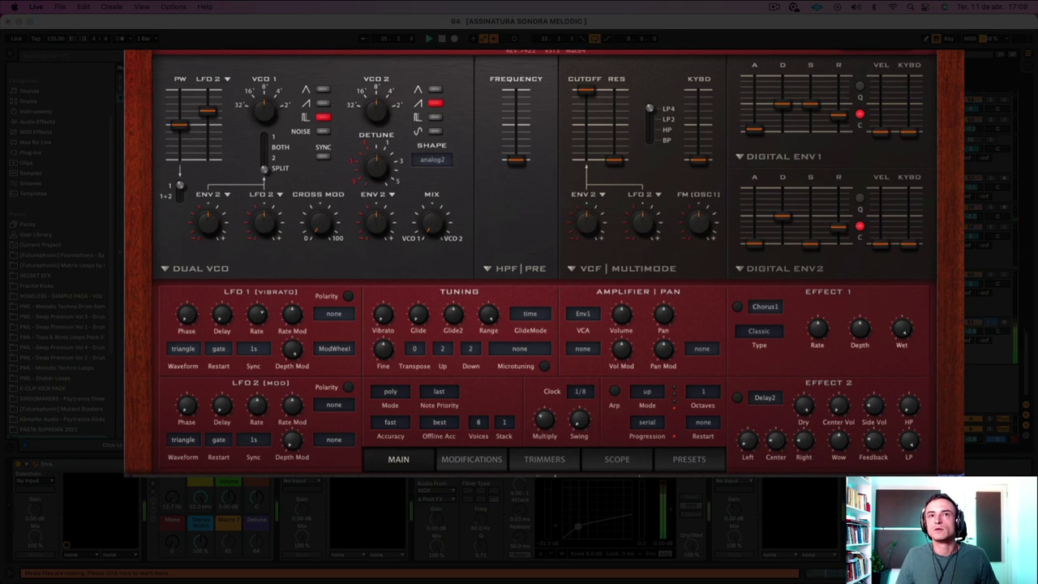
pyautogui.moveTo(567, 52); pyautogui.dragTo(561, 52)
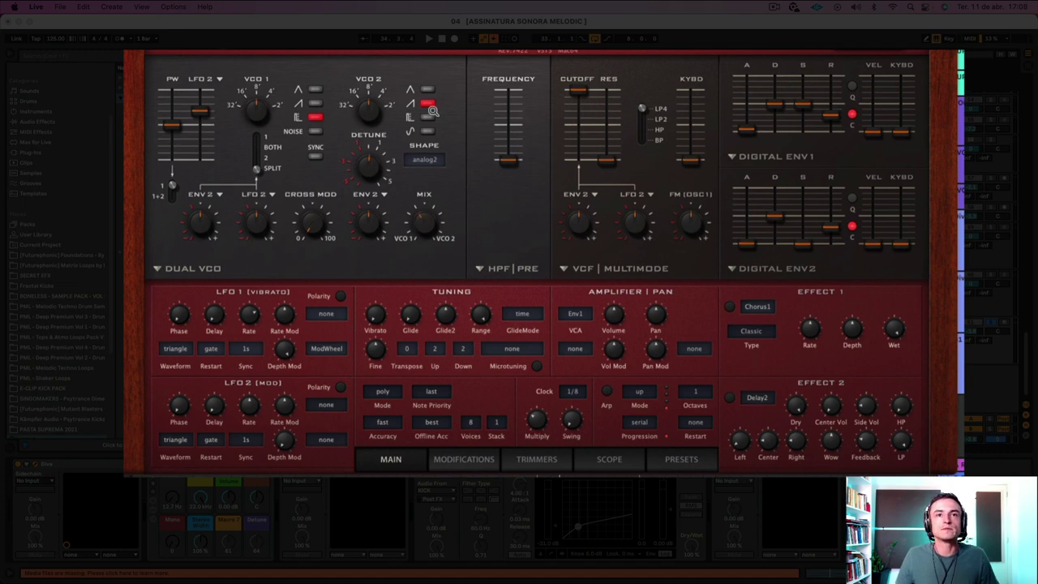
# Step: Set VCO 2 to the triangle wave only and combine the pulse wave with noise on VCO 1
pyautogui.click(428, 131)
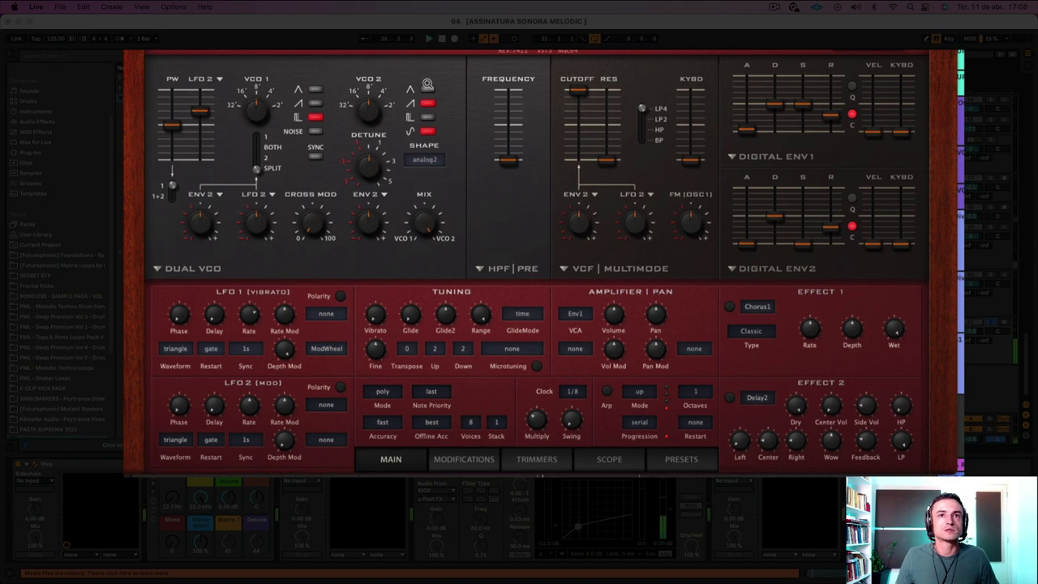
pyautogui.click(427, 88)
pyautogui.click(316, 131)
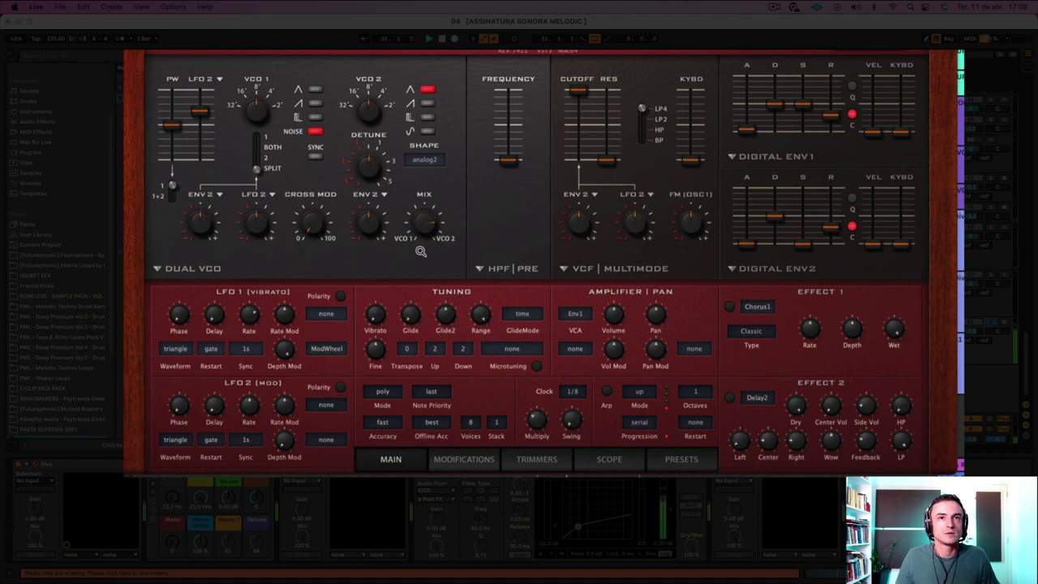
pyautogui.click(315, 130)
pyautogui.click(315, 117)
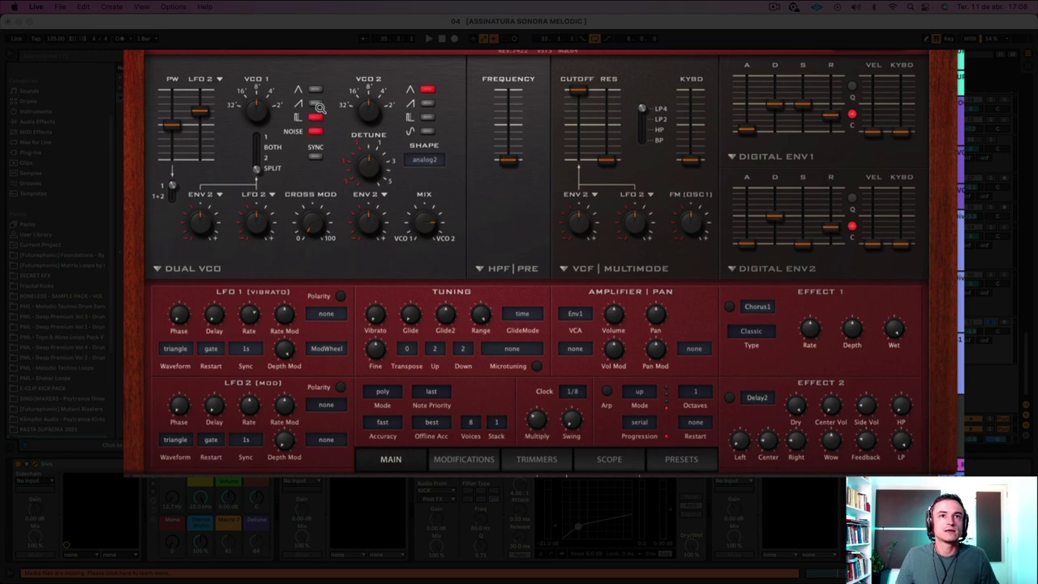
# Step: Switch VCO 2 to the pulse wave only and try out oscillator sync, leaving it off
pyautogui.click(428, 118)
pyautogui.click(427, 89)
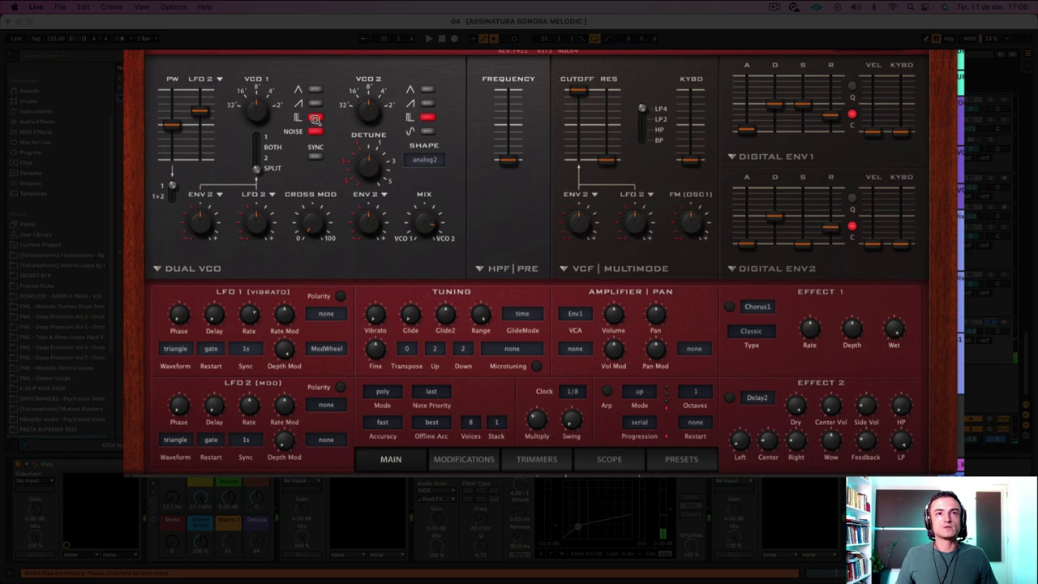
pyautogui.click(316, 156)
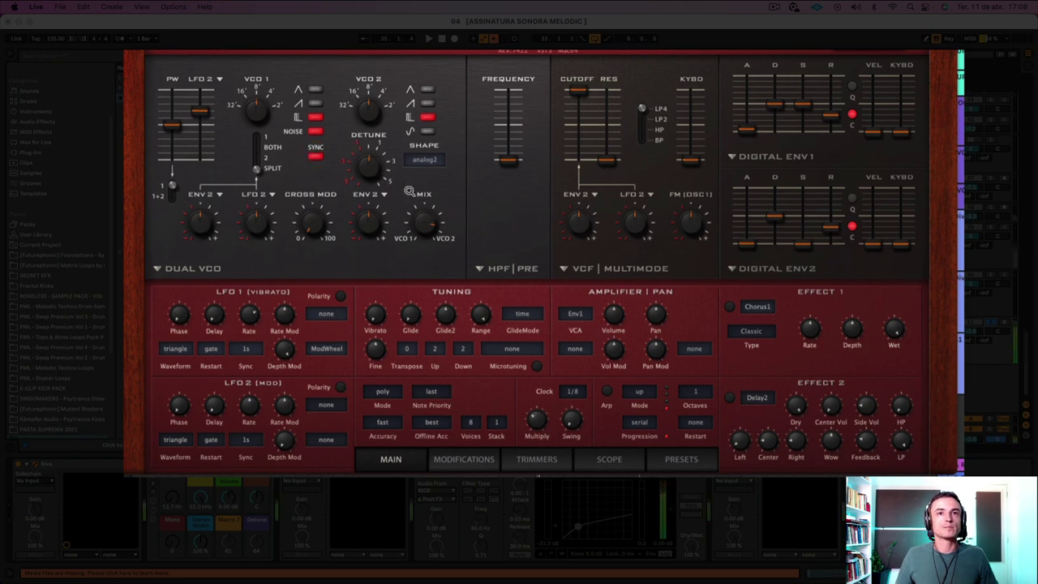
pyautogui.click(315, 155)
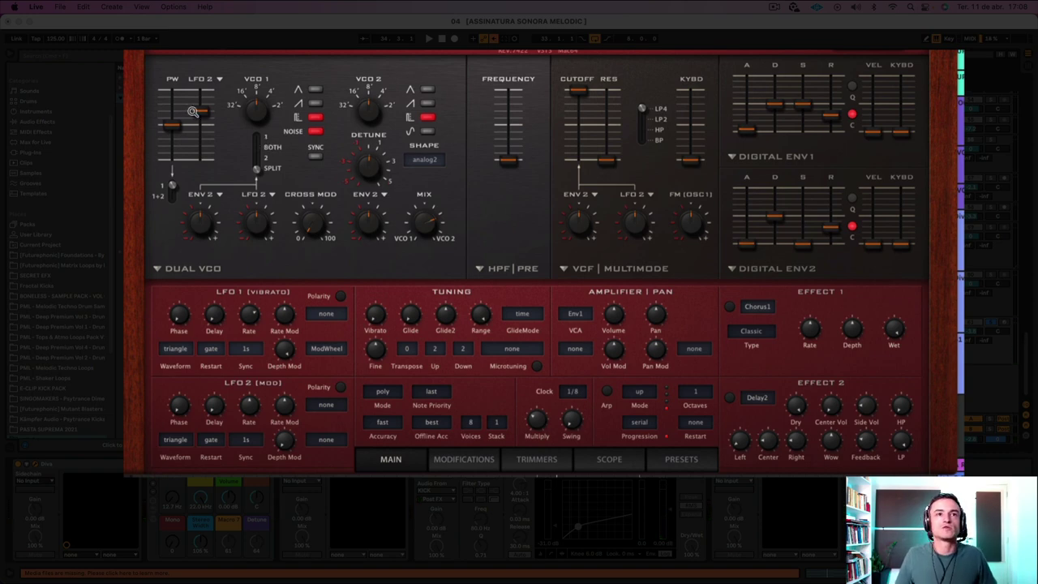
# Step: Reduce the LFO 2 pulse-width modulation to its centre and lower the filter cutoff to a little below its midpoint
pyautogui.moveTo(192, 111); pyautogui.dragTo(197, 124)
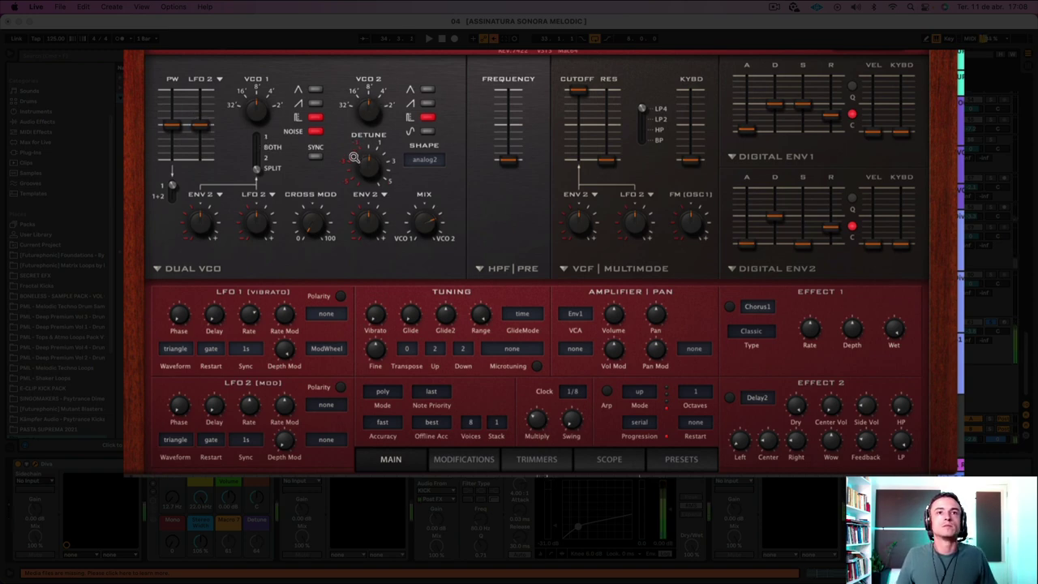
pyautogui.press('space')
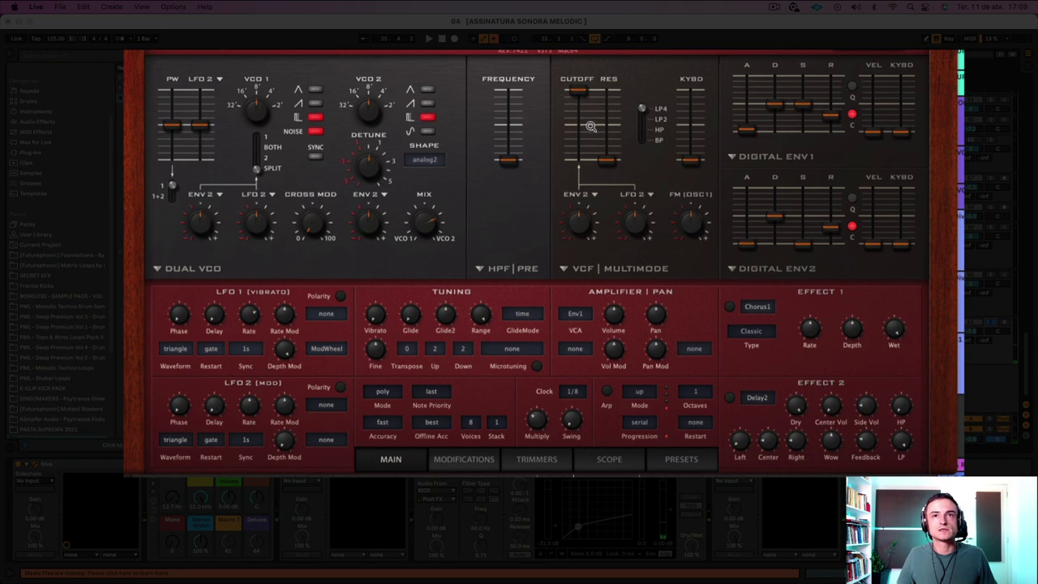
pyautogui.moveTo(583, 89); pyautogui.dragTo(581, 139)
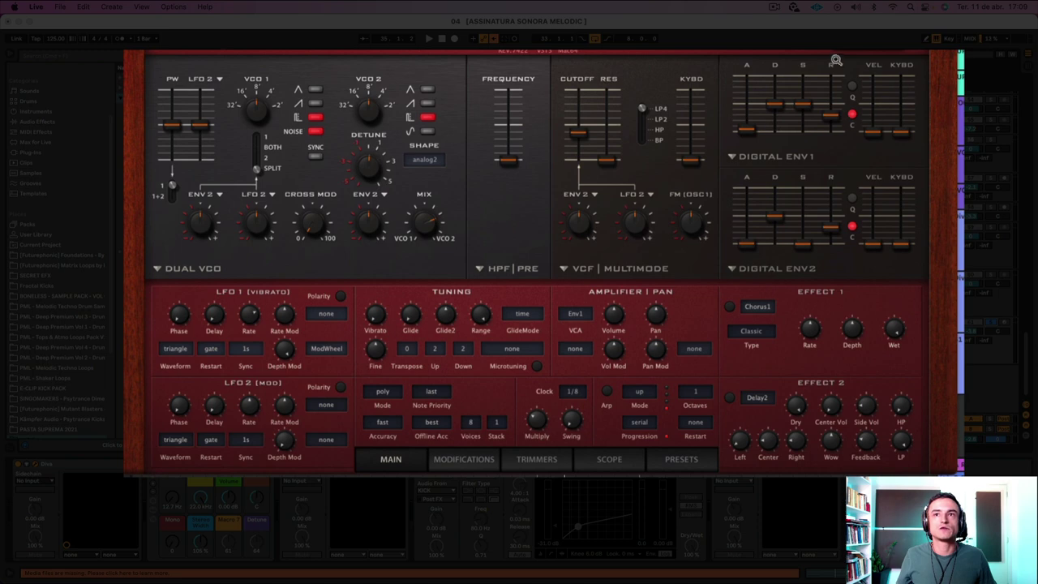
# Step: Change both Env1 and Env2 from the digital to the analogue envelope model
pyautogui.click(759, 156)
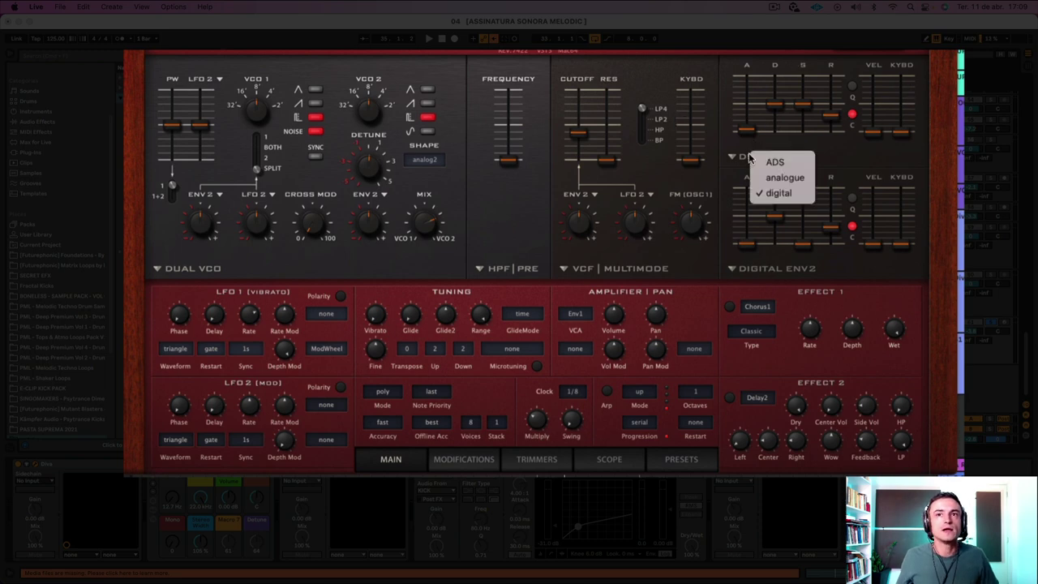
pyautogui.click(771, 175)
pyautogui.click(759, 263)
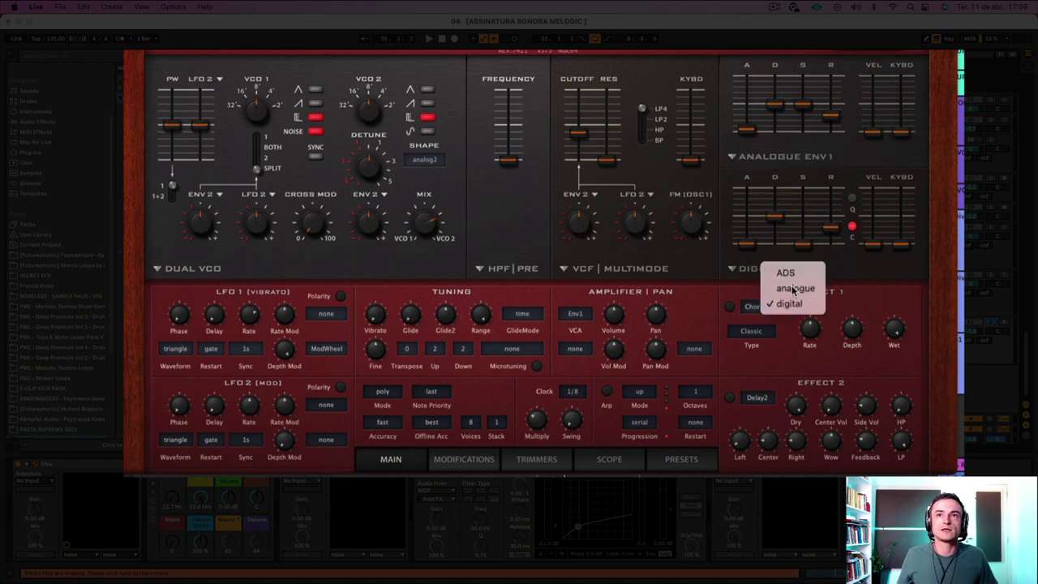
pyautogui.click(777, 285)
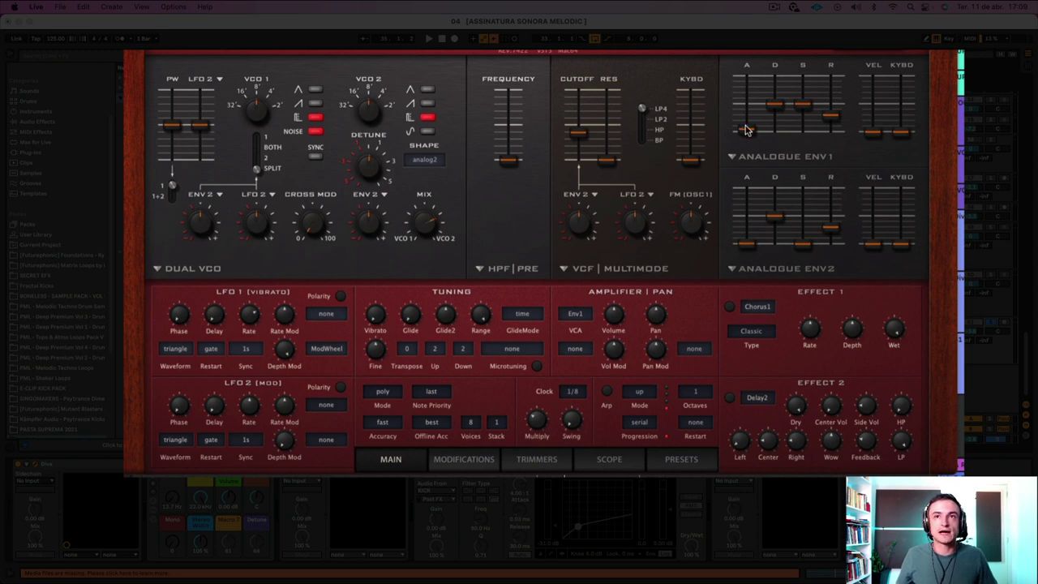
# Step: Shape Env1 with attack raised above its midpoint, slightly shorter decay, and release raised to about the middle
pyautogui.moveTo(746, 130); pyautogui.dragTo(753, 109)
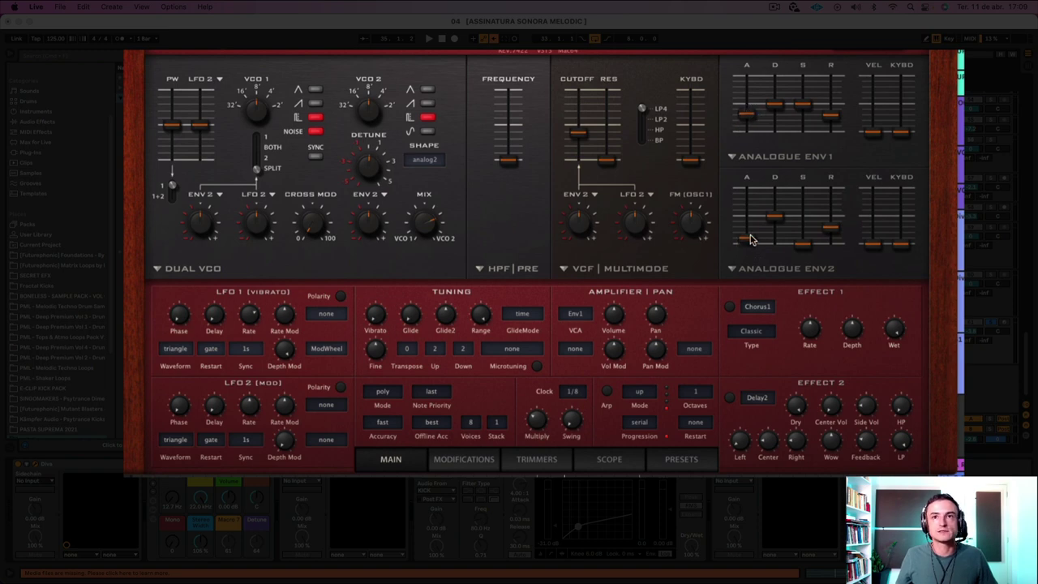
pyautogui.moveTo(748, 115); pyautogui.dragTo(751, 97)
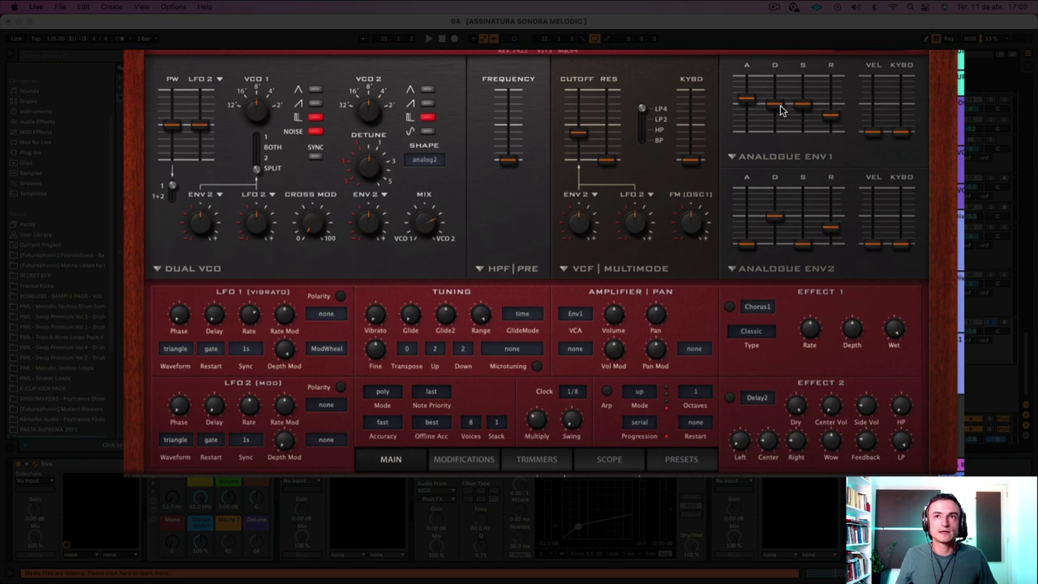
pyautogui.moveTo(823, 115); pyautogui.dragTo(800, 109)
# Step: Switch VCO 2 to the sawtooth wave and try the filter cutoff higher before settling it a little below its midpoint
pyautogui.moveTo(579, 136); pyautogui.dragTo(584, 115)
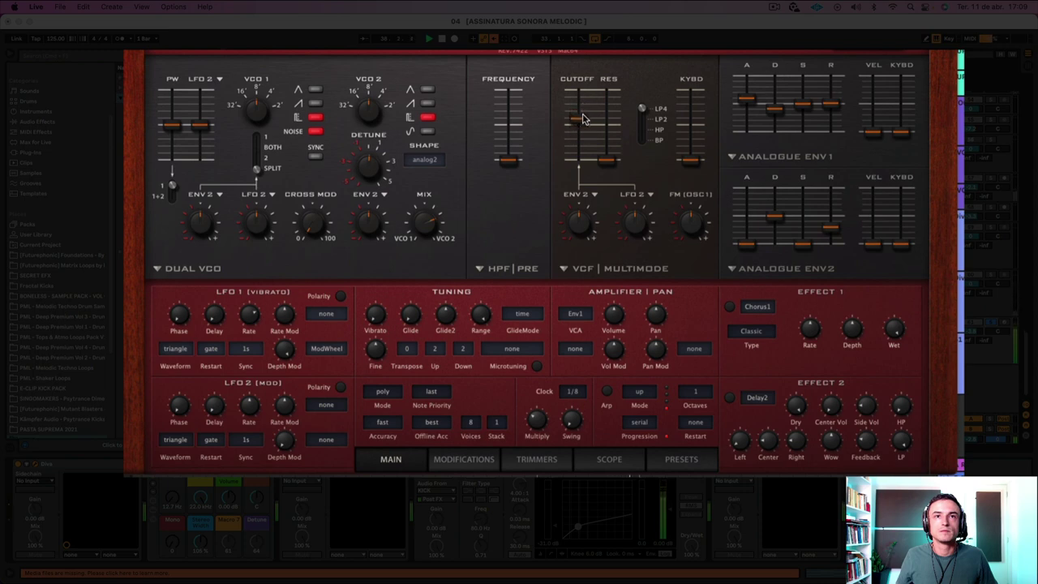
pyautogui.click(427, 118)
pyautogui.moveTo(579, 120); pyautogui.dragTo(584, 142)
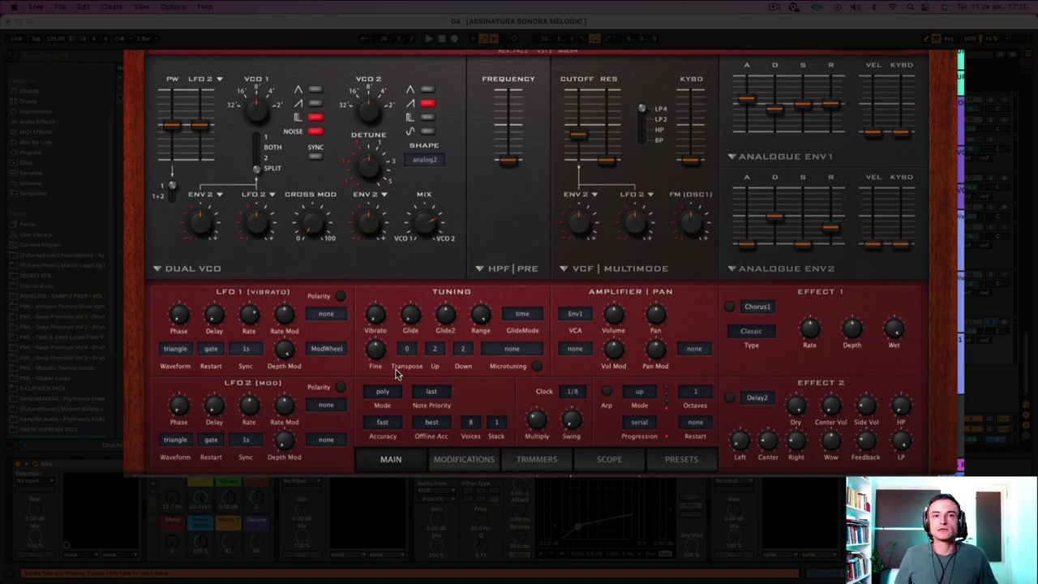
# Step: Set the synth's accuracy mode to draft and look over the fast, great and divine alternatives
pyautogui.click(390, 432)
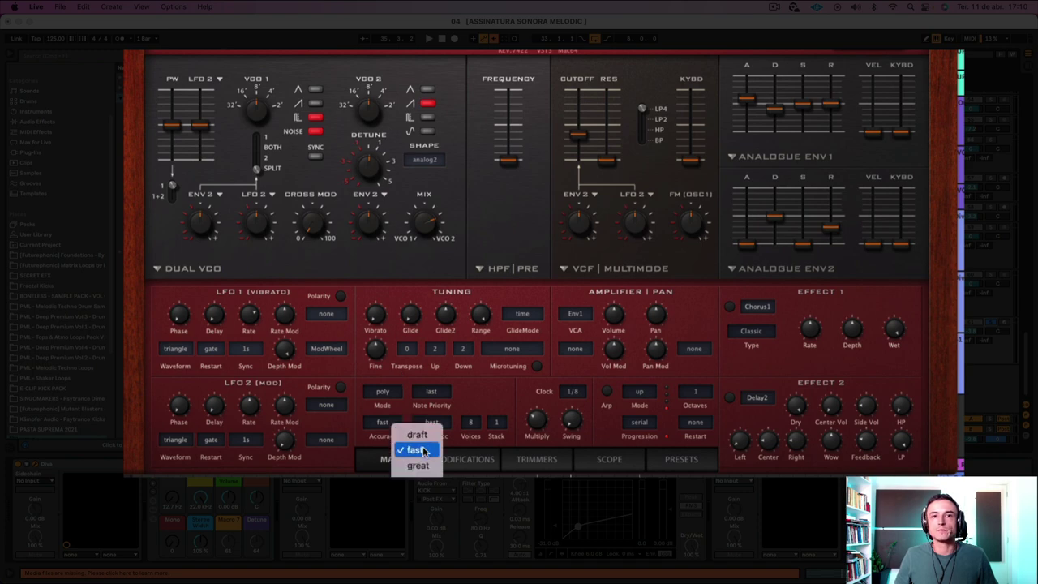
pyautogui.click(416, 435)
pyautogui.click(393, 423)
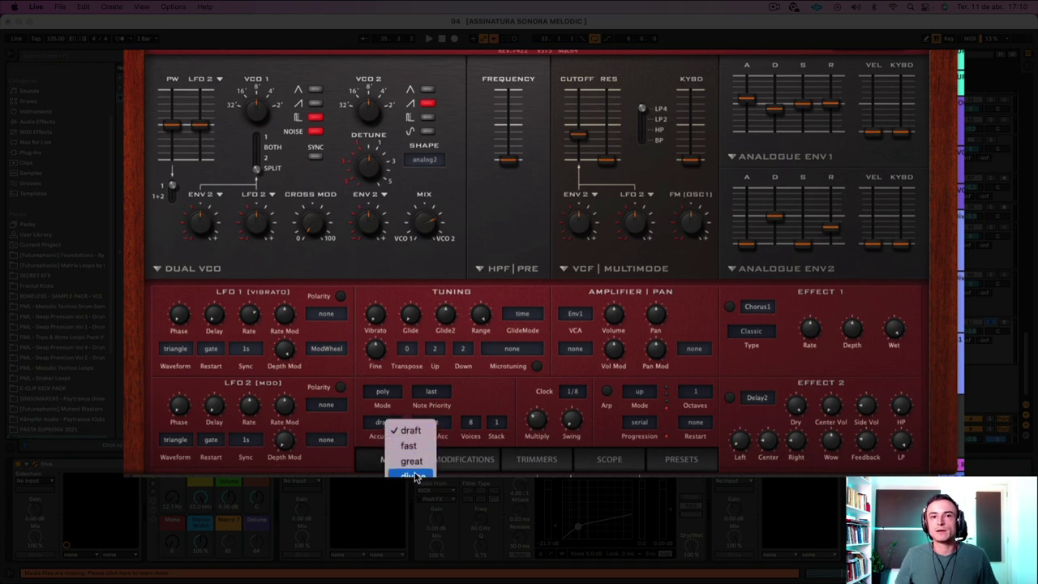
pyautogui.click(365, 438)
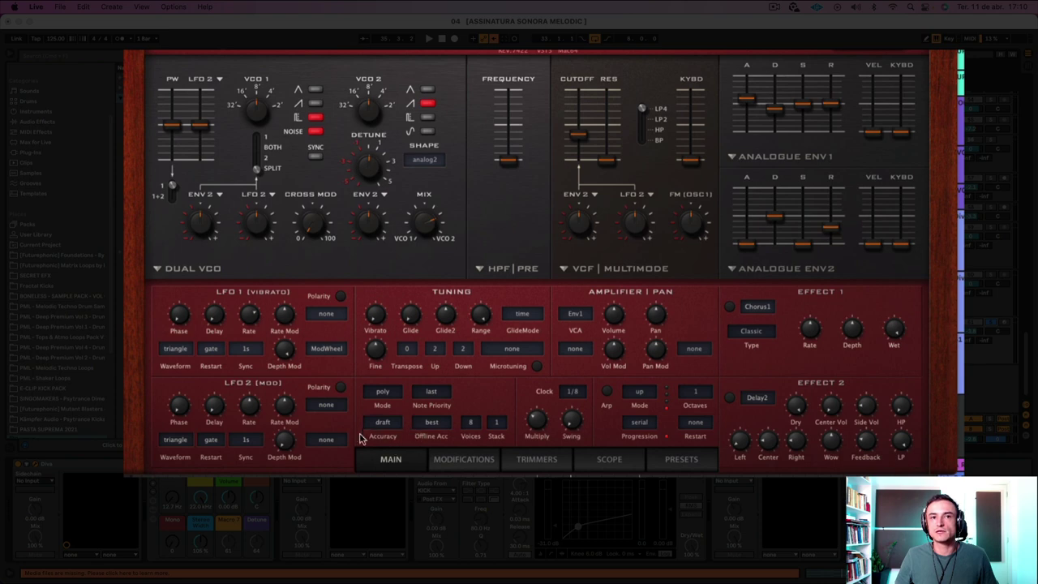
pyautogui.click(385, 422)
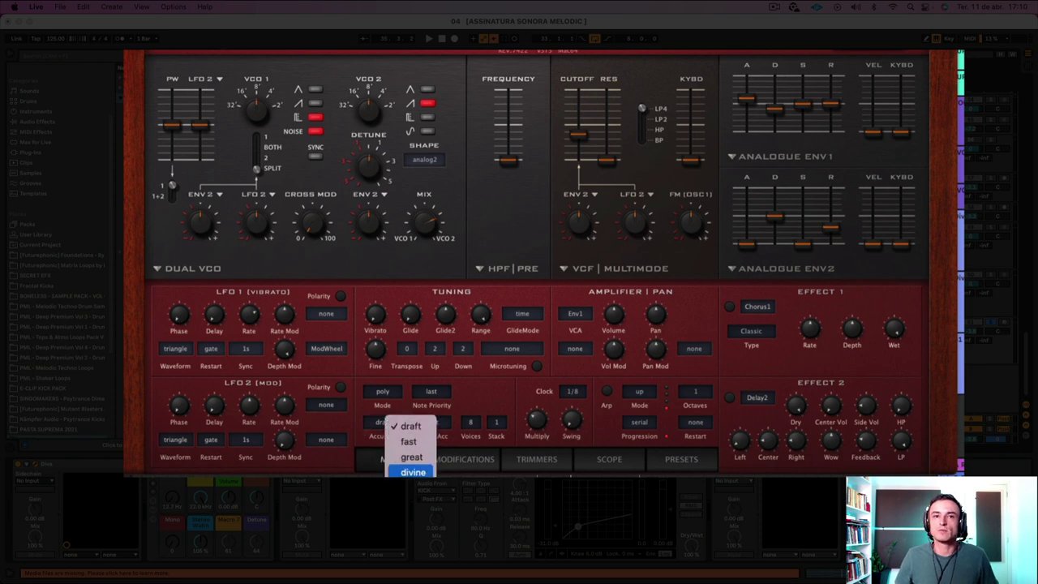
pyautogui.click(412, 434)
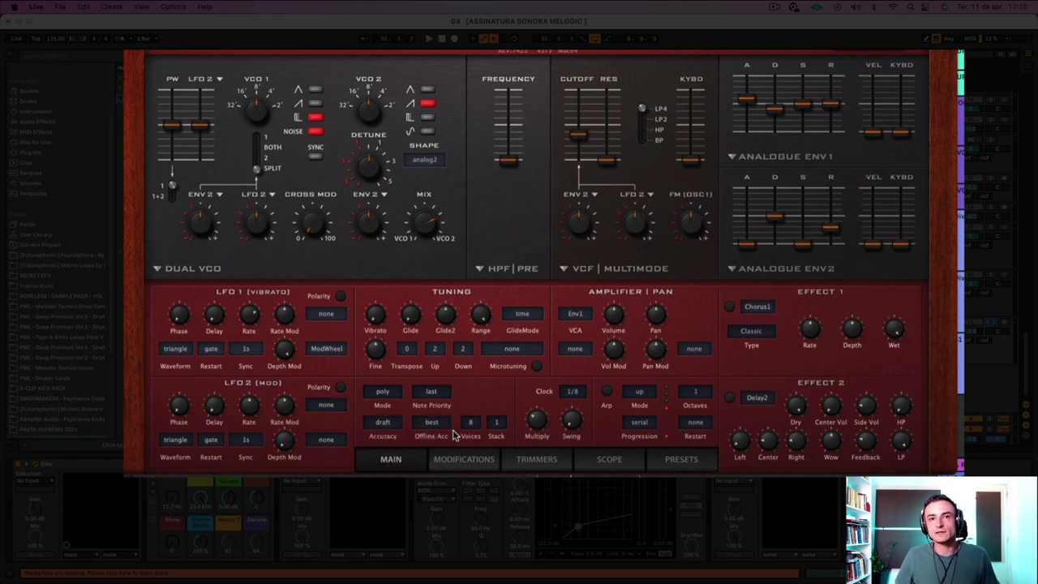
# Step: Select best as the offline accuracy and review the real-time accuracy choices, keeping draft
pyautogui.click(435, 428)
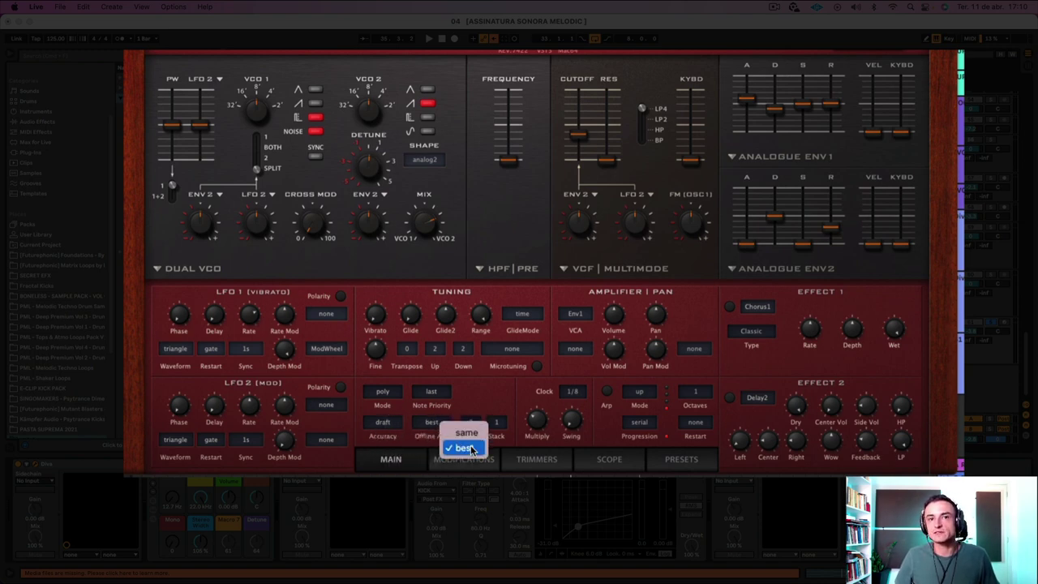
pyautogui.click(473, 448)
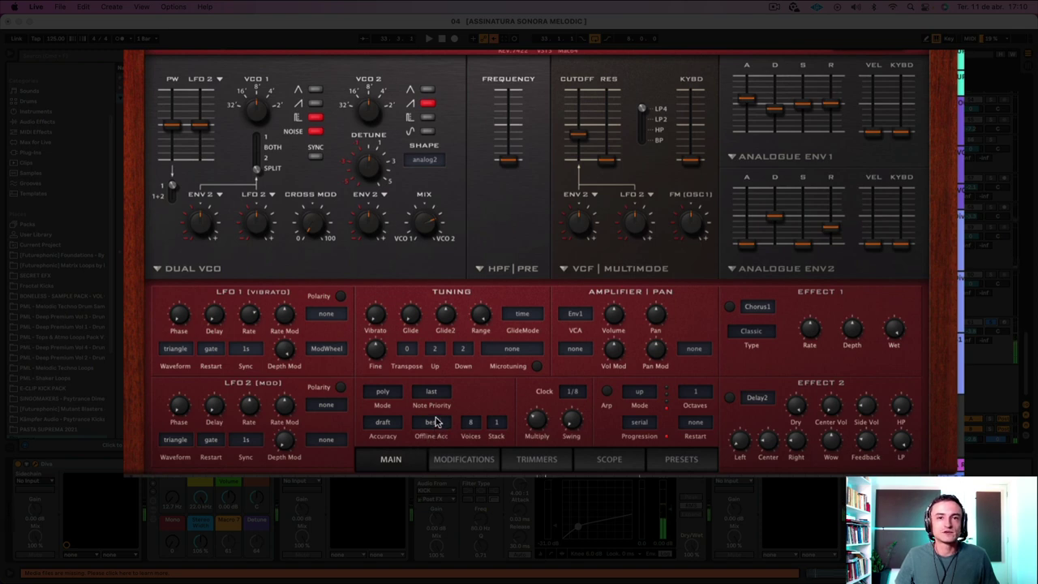
pyautogui.click(383, 423)
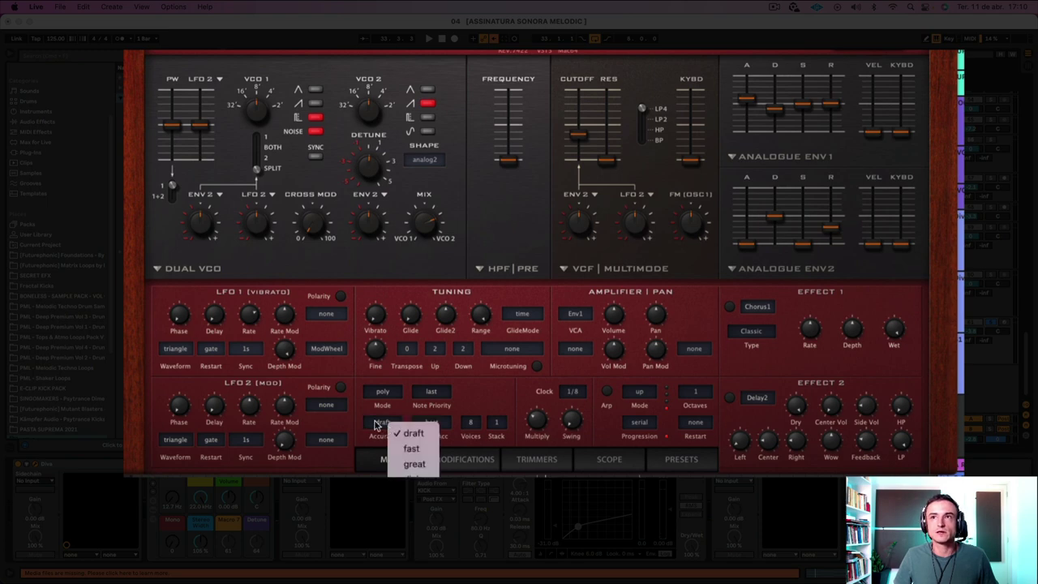
pyautogui.click(386, 429)
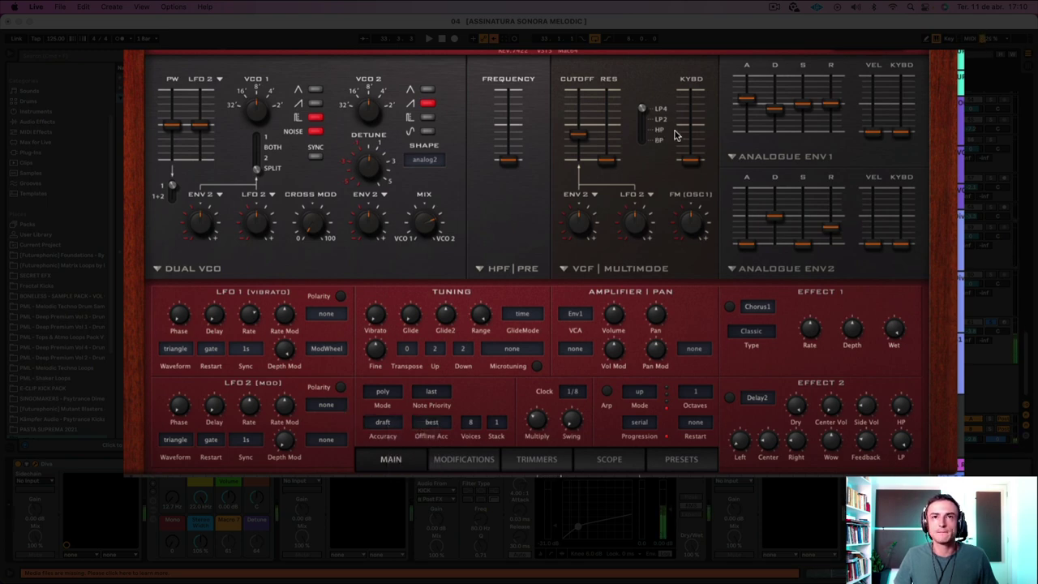
# Step: Raise the filter cutoff to about its midpoint and Env1's sustain to roughly two thirds of its range
pyautogui.moveTo(577, 136)
pyautogui.mouseDown()
pyautogui.moveTo(577, 104)
pyautogui.moveTo(580, 136)
pyautogui.moveTo(581, 125)
pyautogui.mouseUp()
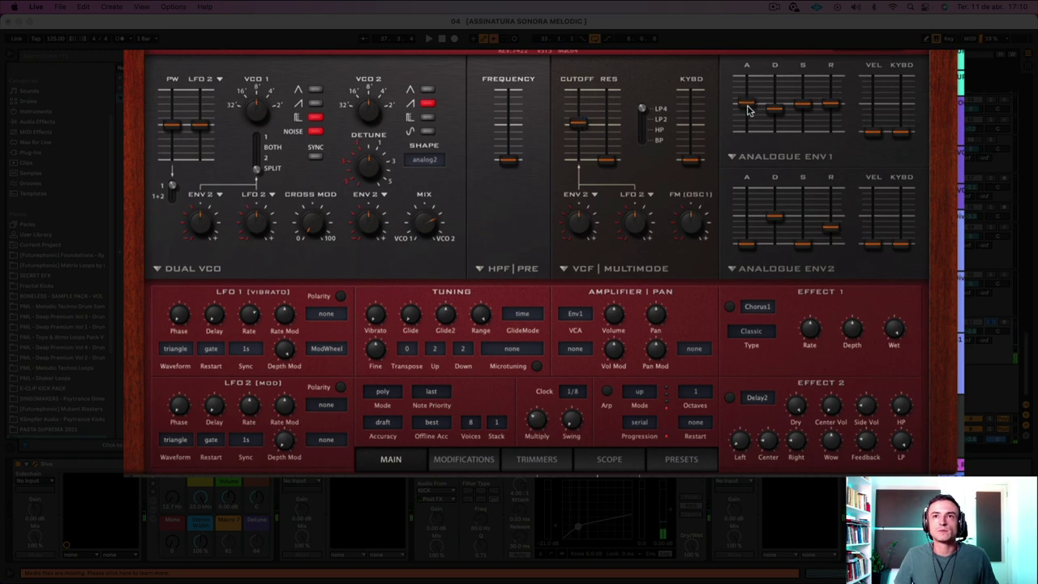
pyautogui.moveTo(803, 110); pyautogui.dragTo(803, 95)
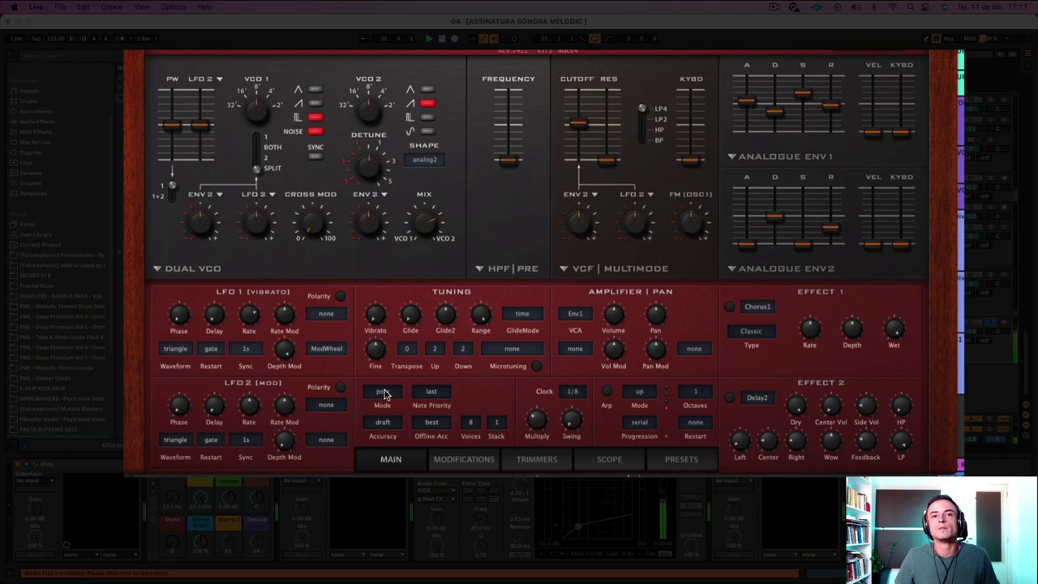
# Step: Set the voice stack to 2 and assign StackIndex as the pan modulation source
pyautogui.click(496, 423)
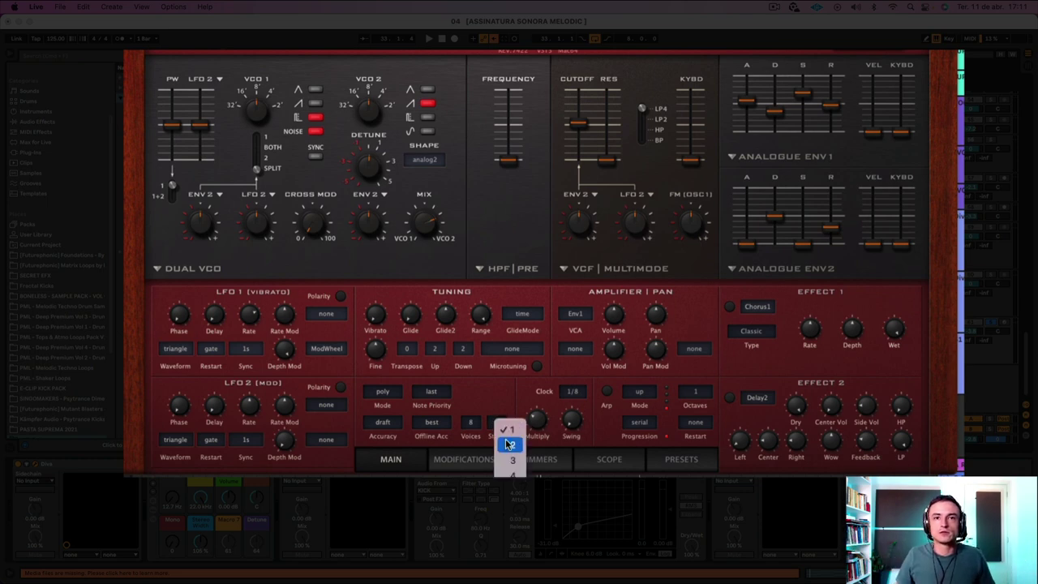
pyautogui.click(503, 440)
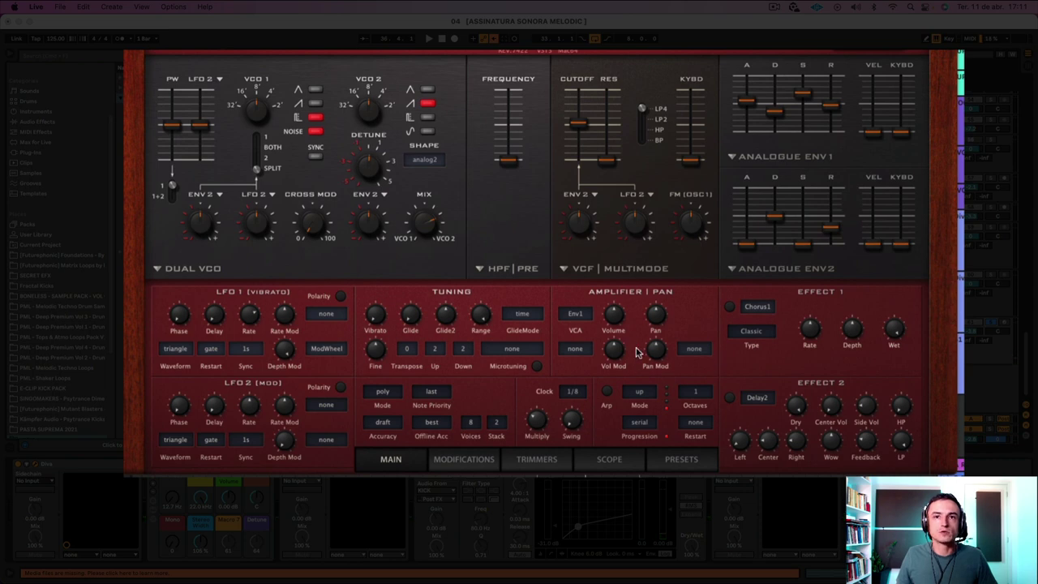
pyautogui.click(689, 350)
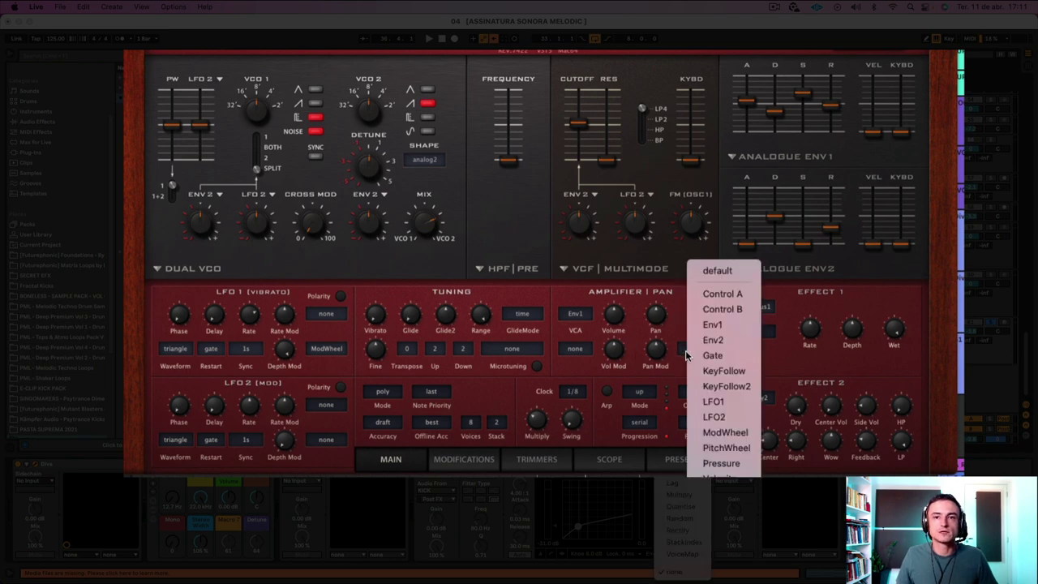
pyautogui.click(681, 541)
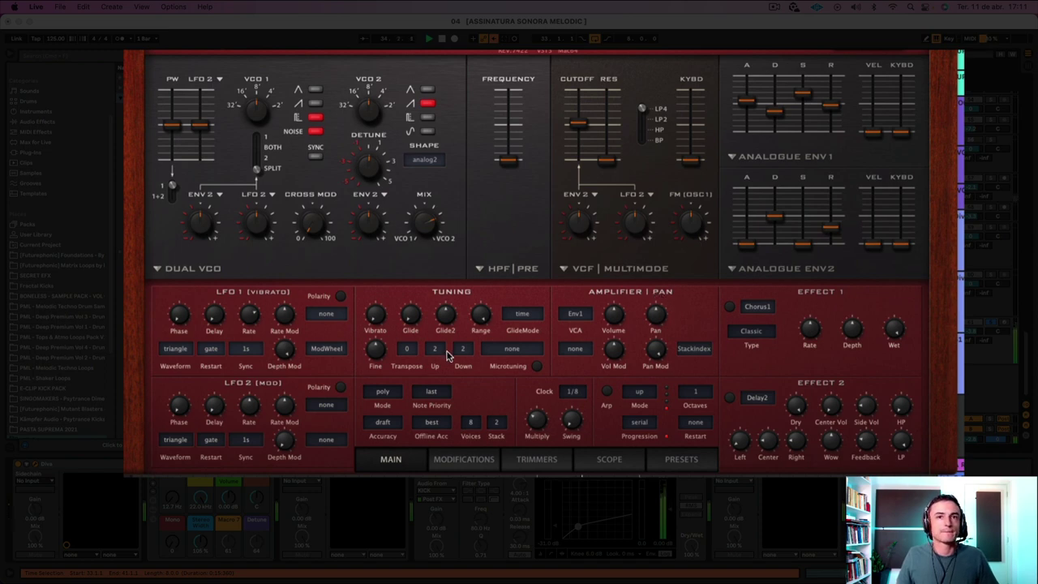
# Step: Lower the filter cutoff slightly, raise VCO 1's pulse width to about three quarters, and keep LFO 2 as its modulation source
pyautogui.moveTo(578, 125); pyautogui.dragTo(577, 135)
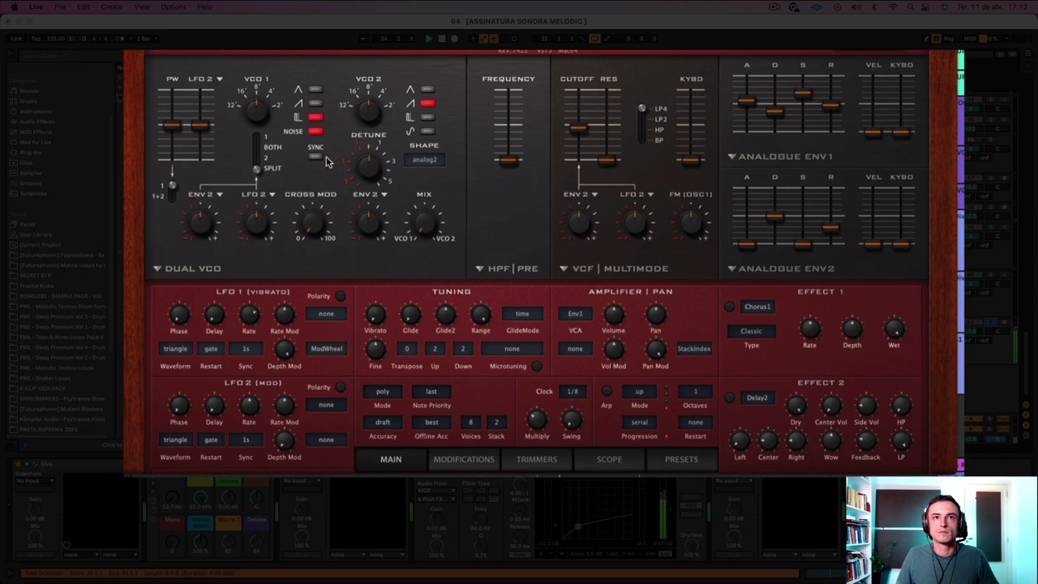
pyautogui.click(317, 119)
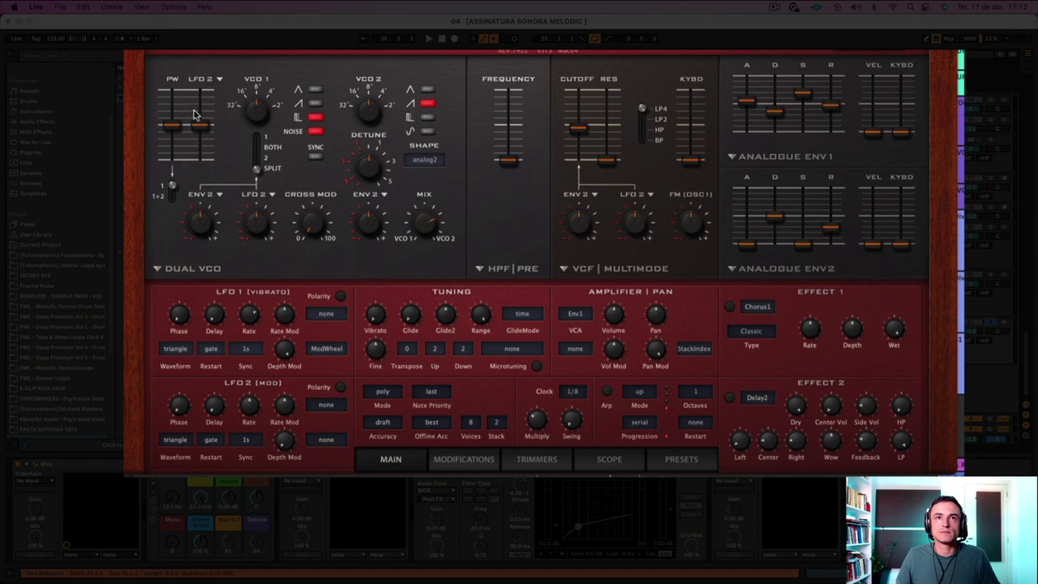
pyautogui.moveTo(172, 124)
pyautogui.mouseDown()
pyautogui.moveTo(169, 69)
pyautogui.moveTo(177, 156)
pyautogui.moveTo(184, 63)
pyautogui.moveTo(176, 124)
pyautogui.mouseUp()
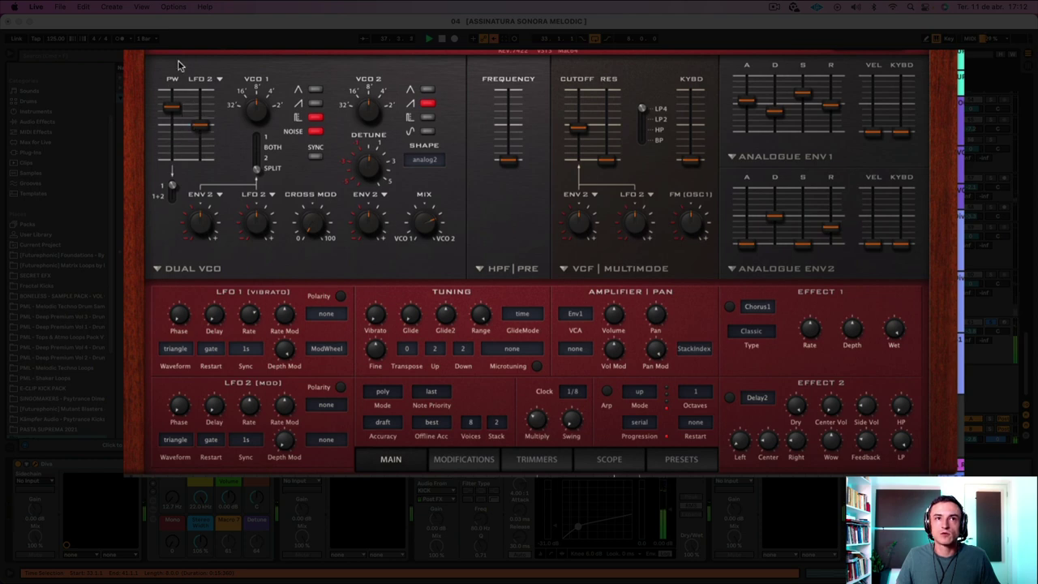
pyautogui.click(171, 197)
pyautogui.click(173, 195)
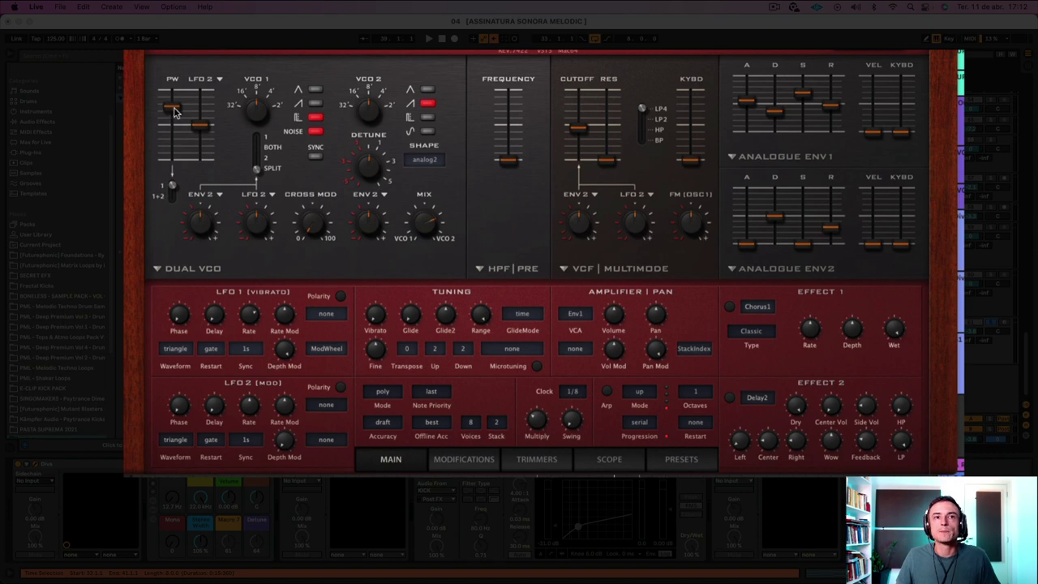
pyautogui.click(207, 80)
pyautogui.click(279, 62)
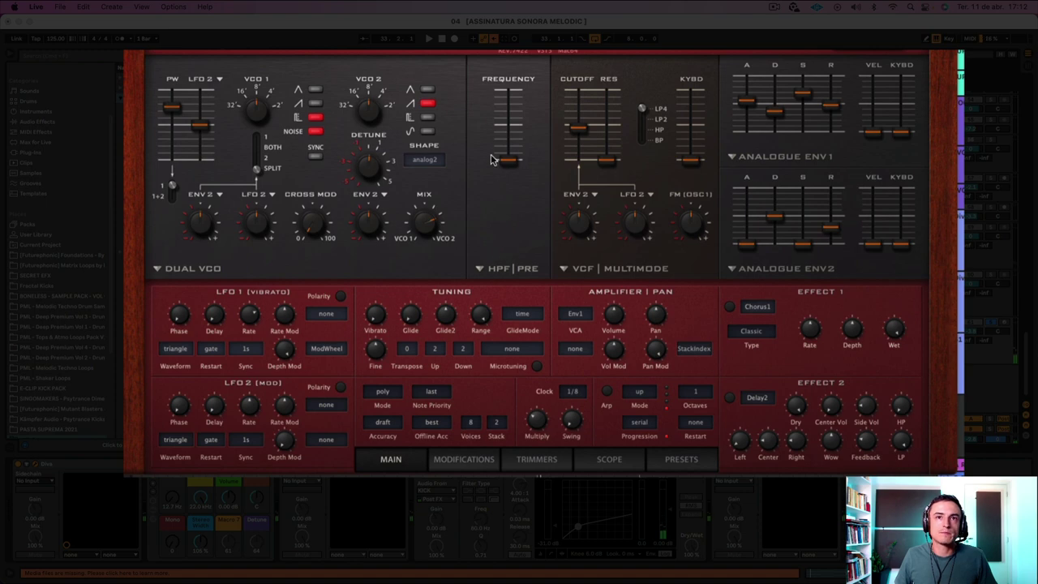
# Step: Raise the high-pass frequency to about a third of its range and lower the filter cutoff to about a fifth
pyautogui.moveTo(506, 159)
pyautogui.mouseDown()
pyautogui.moveTo(509, 109)
pyautogui.moveTo(510, 144)
pyautogui.mouseUp()
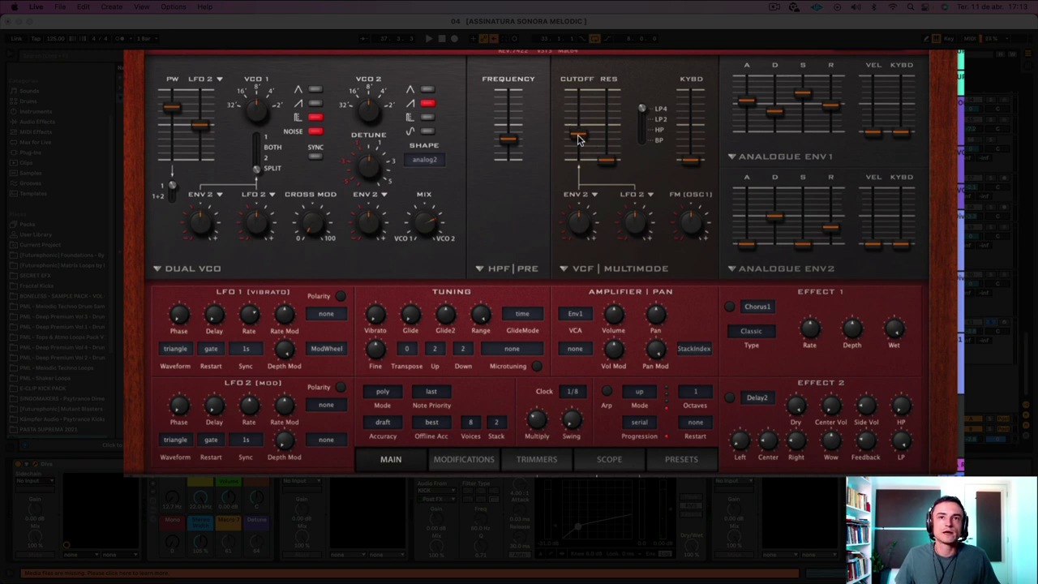
pyautogui.moveTo(579, 139); pyautogui.dragTo(580, 149)
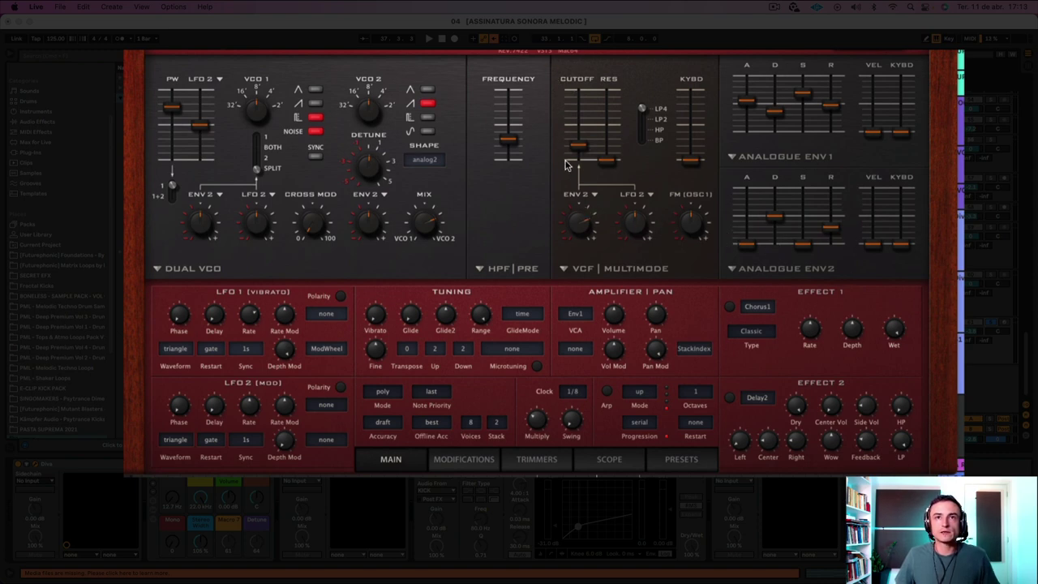
# Step: Shape Env2 with attack and decay slightly above the middle, sustain at about two thirds, and release around the middle
pyautogui.moveTo(747, 245); pyautogui.dragTo(747, 218)
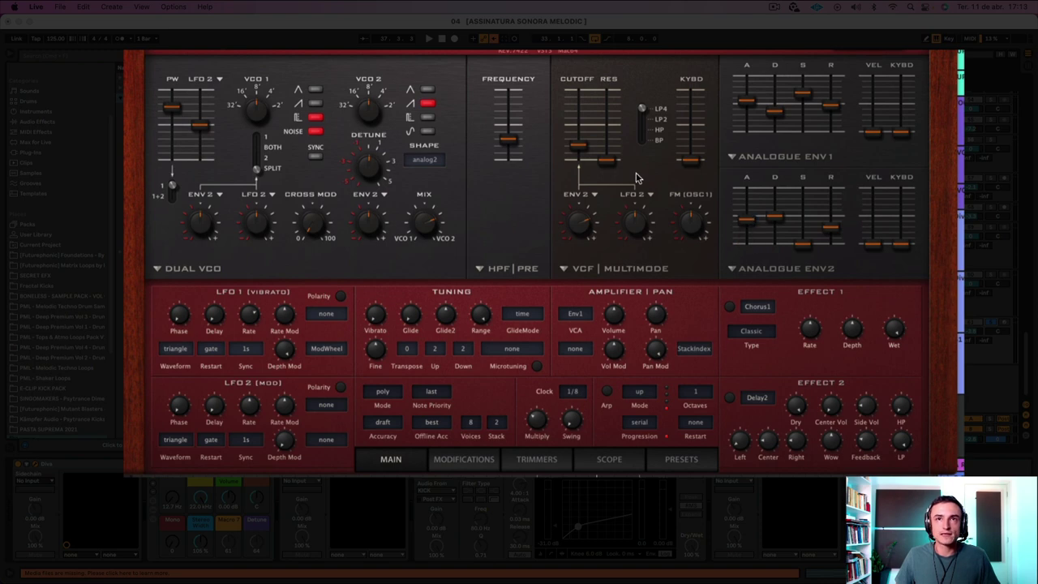
pyautogui.moveTo(578, 146)
pyautogui.mouseDown()
pyautogui.moveTo(579, 168)
pyautogui.moveTo(580, 130)
pyautogui.moveTo(580, 149)
pyautogui.mouseUp()
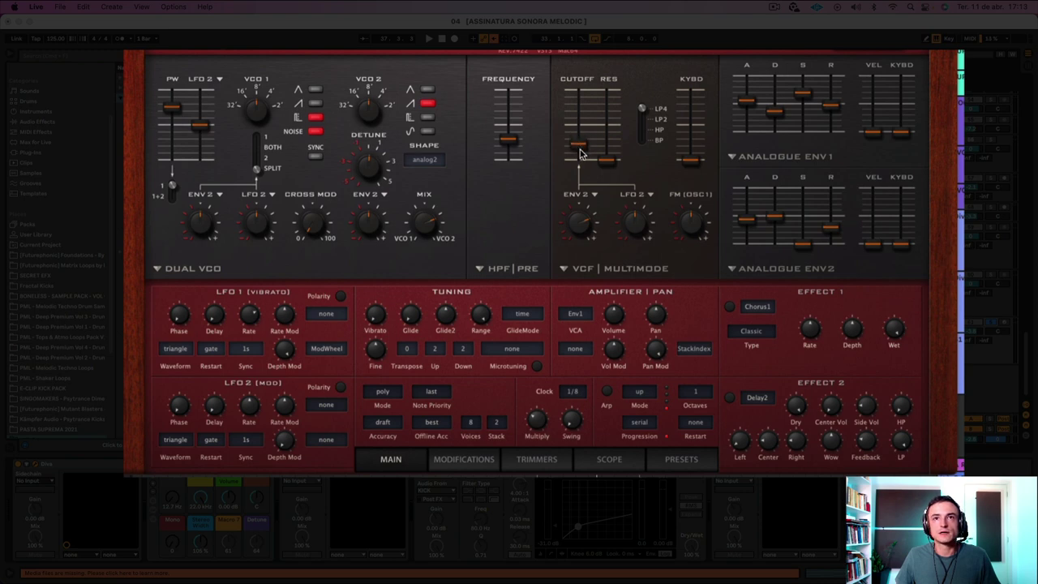
pyautogui.moveTo(802, 243); pyautogui.dragTo(838, 235)
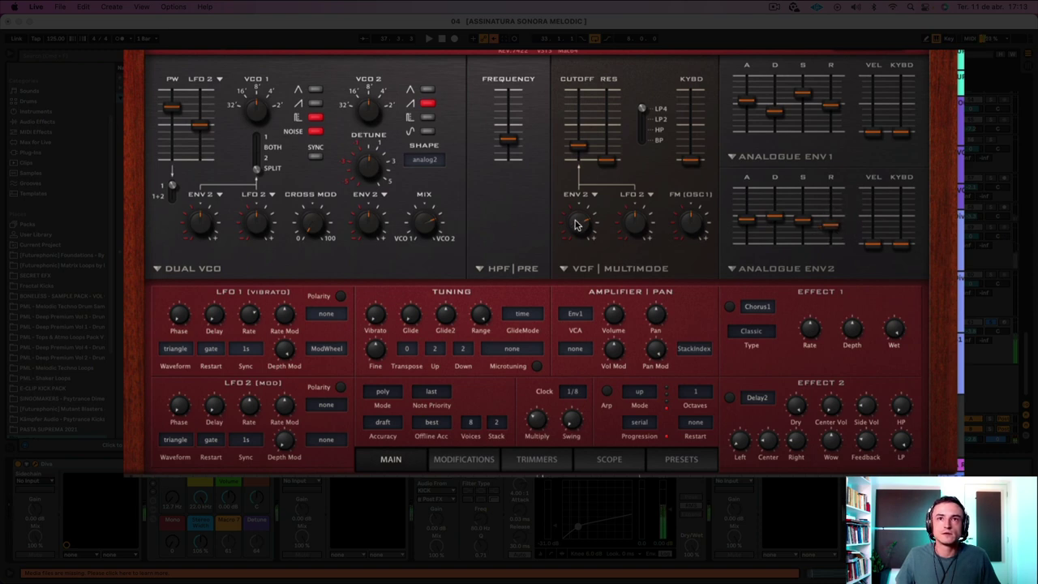
pyautogui.moveTo(750, 223); pyautogui.dragTo(750, 206)
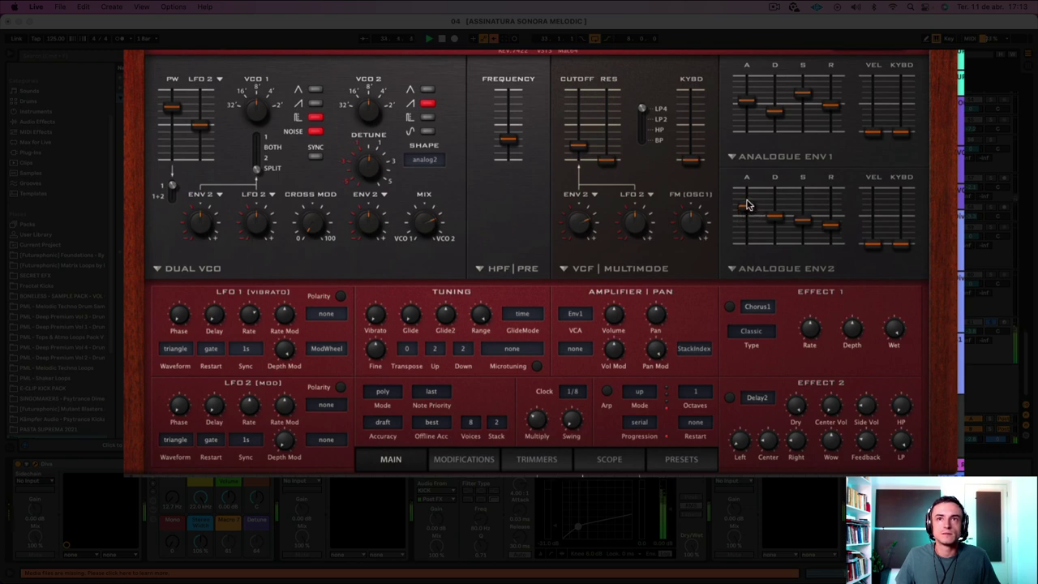
pyautogui.moveTo(747, 205); pyautogui.dragTo(747, 210)
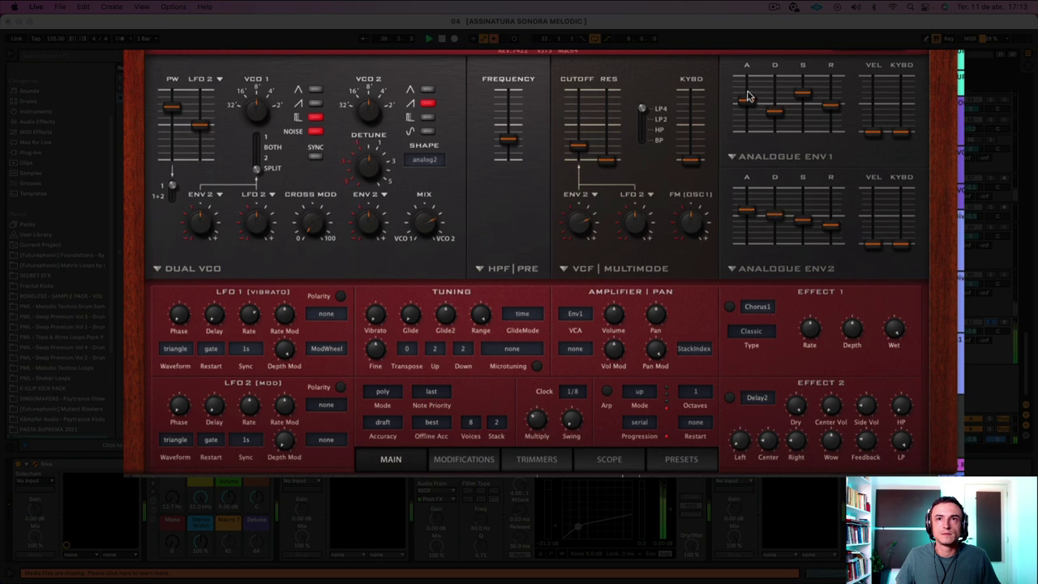
pyautogui.moveTo(808, 221); pyautogui.dragTo(778, 206)
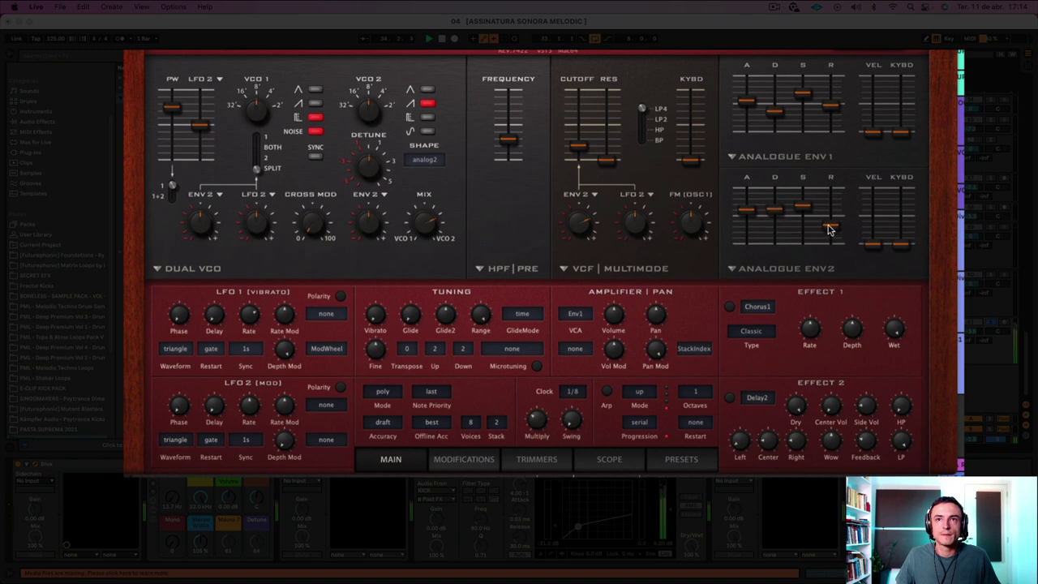
pyautogui.moveTo(830, 228); pyautogui.dragTo(826, 216)
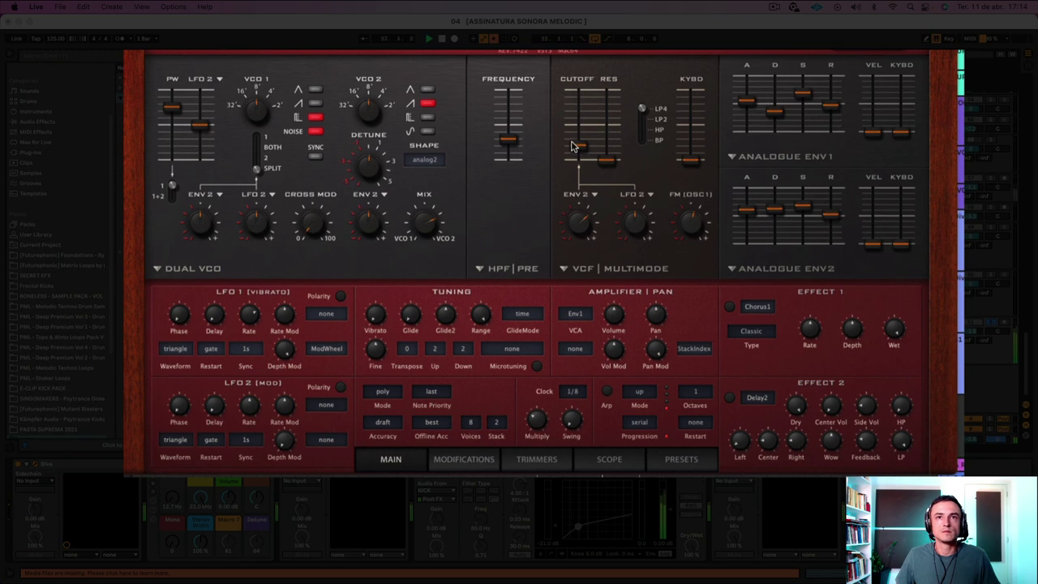
# Step: Raise the filter cutoff slightly and turn on Effect 1 as Delay1
pyautogui.moveTo(577, 147)
pyautogui.mouseDown()
pyautogui.moveTo(572, 133)
pyautogui.moveTo(571, 142)
pyautogui.mouseUp()
pyautogui.click(730, 308)
pyautogui.click(757, 306)
pyautogui.click(783, 359)
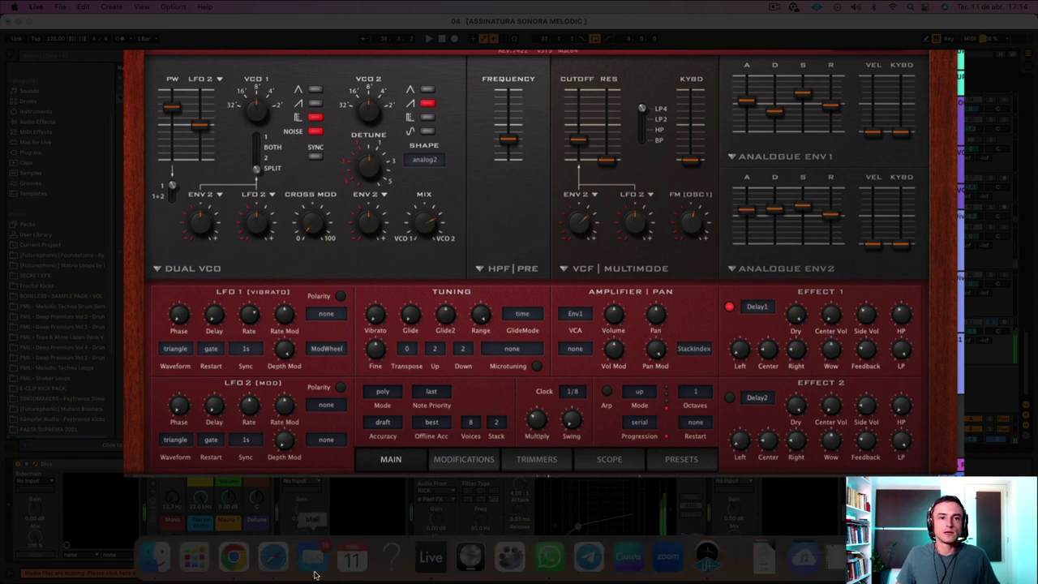
# Step: Quit the Mail app running in the background
pyautogui.rightClick(313, 558)
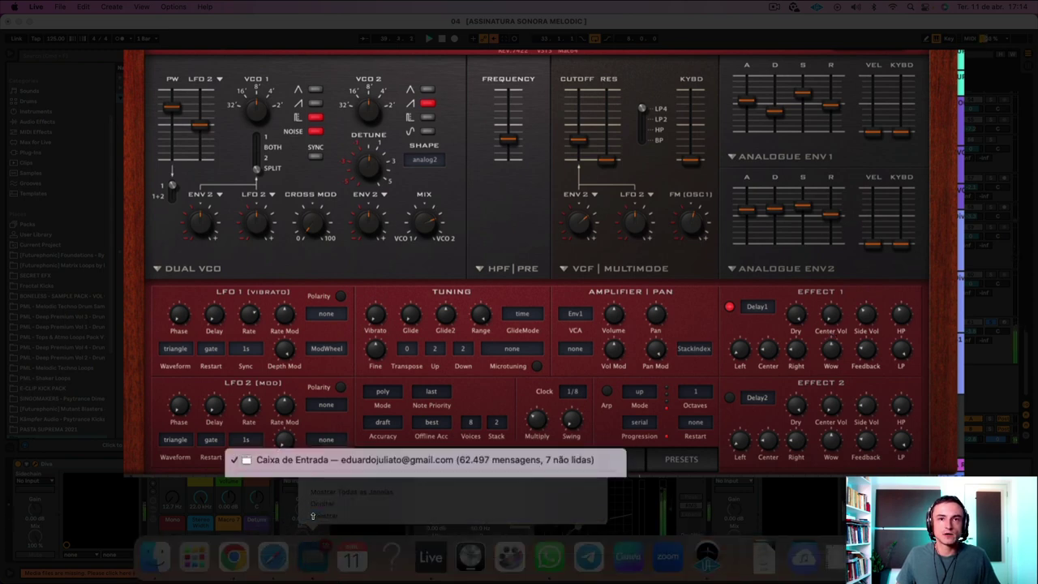
pyautogui.click(313, 515)
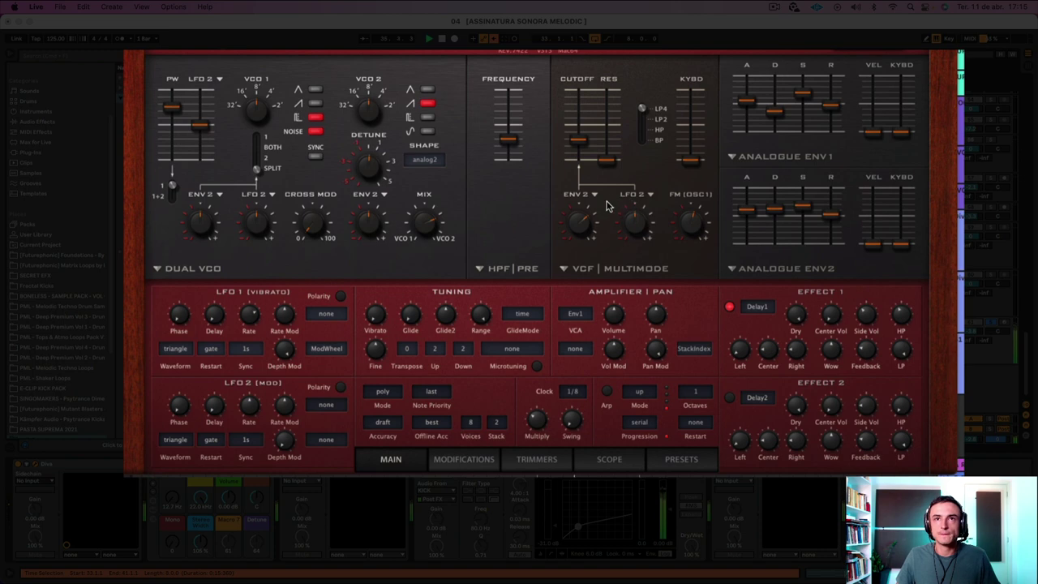
# Step: Try a lower filter cutoff, then settle it at about a quarter of its range
pyautogui.moveTo(579, 136)
pyautogui.mouseDown()
pyautogui.moveTo(584, 123)
pyautogui.moveTo(579, 148)
pyautogui.mouseUp()
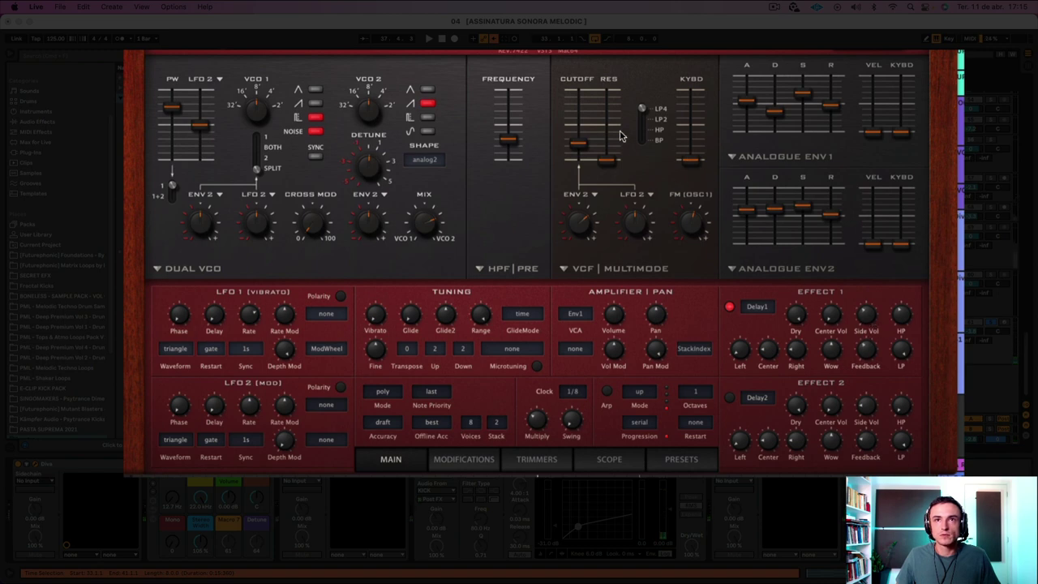
pyautogui.moveTo(577, 145)
pyautogui.mouseDown()
pyautogui.moveTo(578, 96)
pyautogui.moveTo(570, 140)
pyautogui.mouseUp()
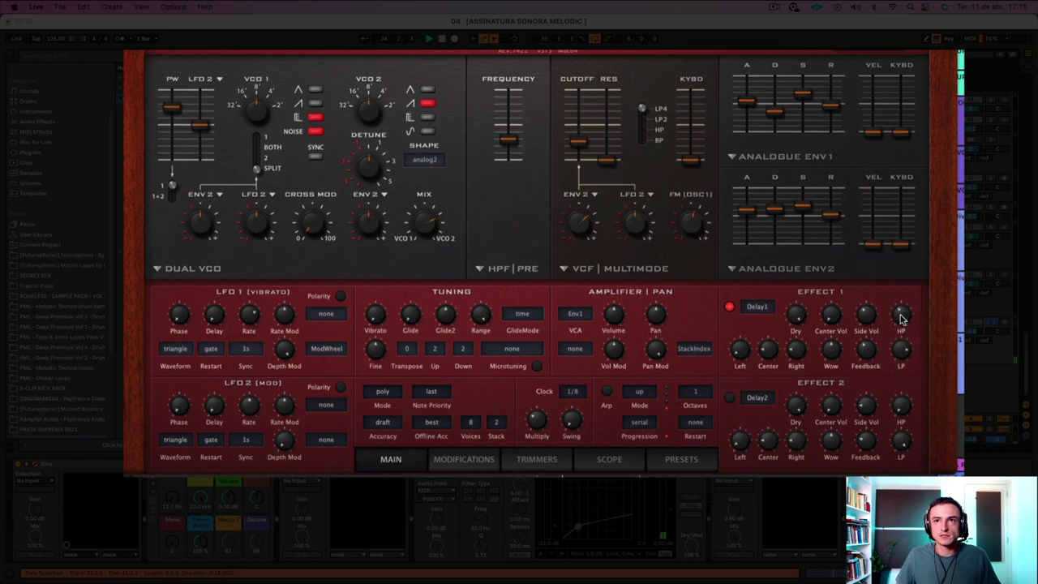
pyautogui.moveTo(581, 144)
pyautogui.mouseDown()
pyautogui.moveTo(581, 101)
pyautogui.moveTo(587, 147)
pyautogui.mouseUp()
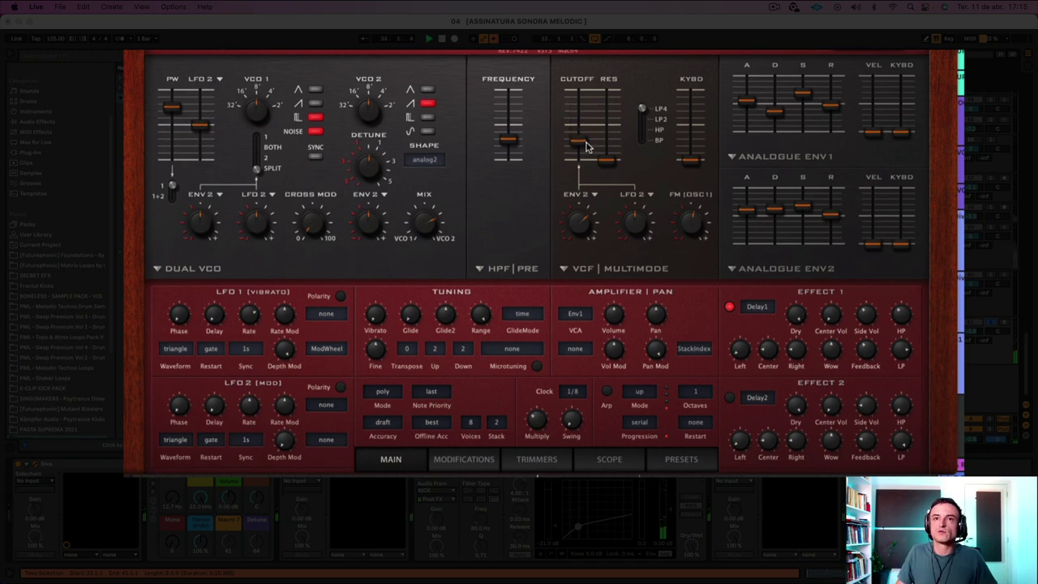
# Step: Change Effect 2 to the Plate2 reverb and switch it on
pyautogui.click(763, 400)
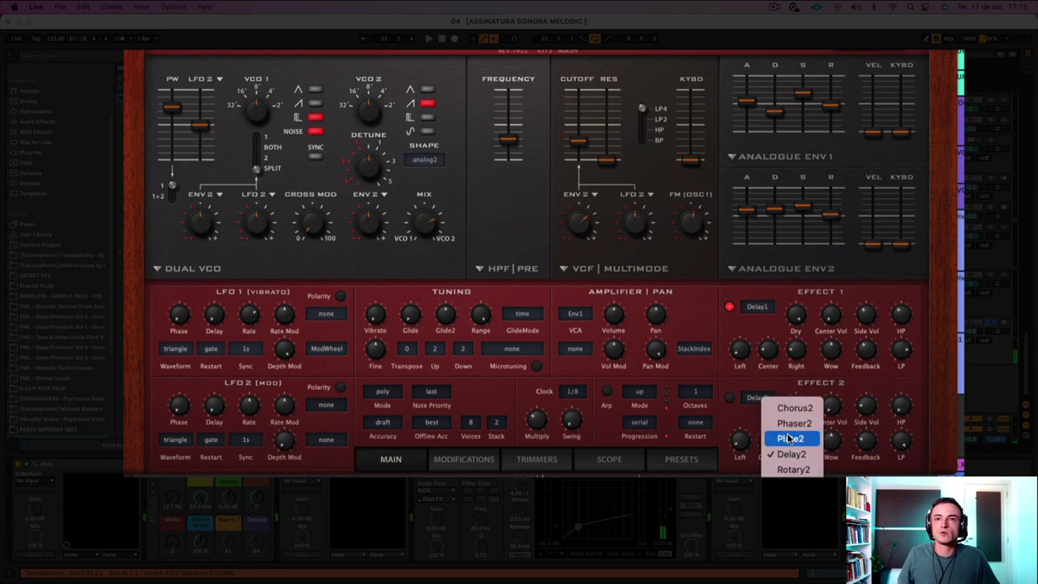
pyautogui.click(777, 436)
pyautogui.click(729, 398)
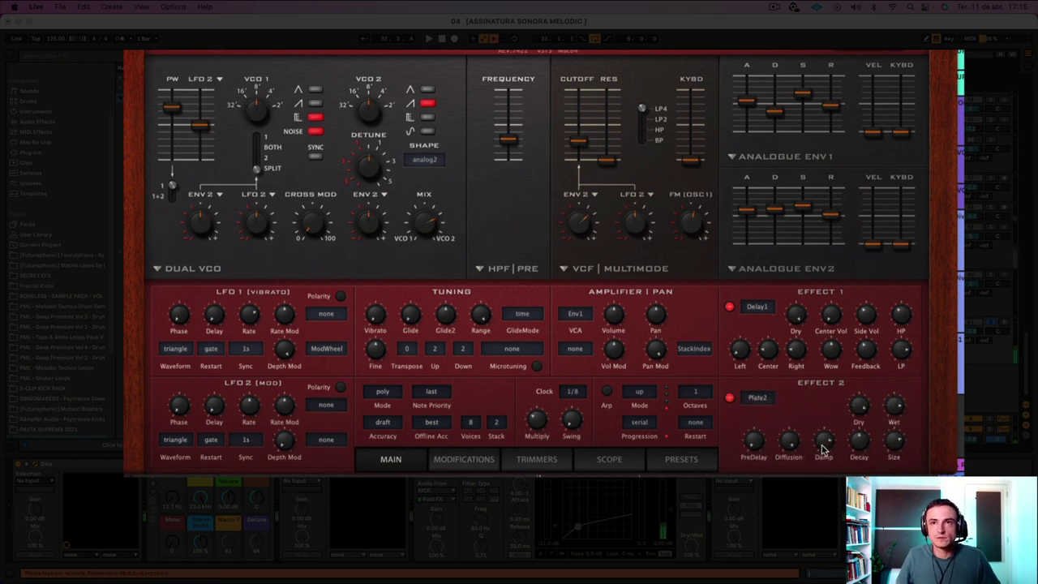
# Step: Play back the sound, fine-tune the filter cutoff a little lower, and adjust the LFO 2 modulation amount on the filter
pyautogui.press('space')
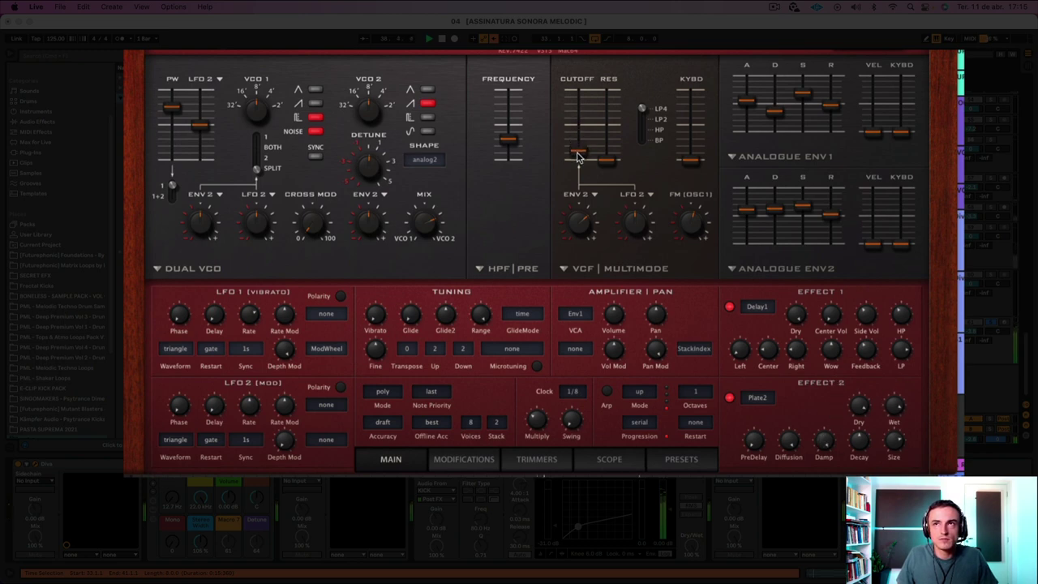
pyautogui.moveTo(578, 153)
pyautogui.mouseDown()
pyautogui.moveTo(578, 93)
pyautogui.moveTo(576, 146)
pyautogui.mouseUp()
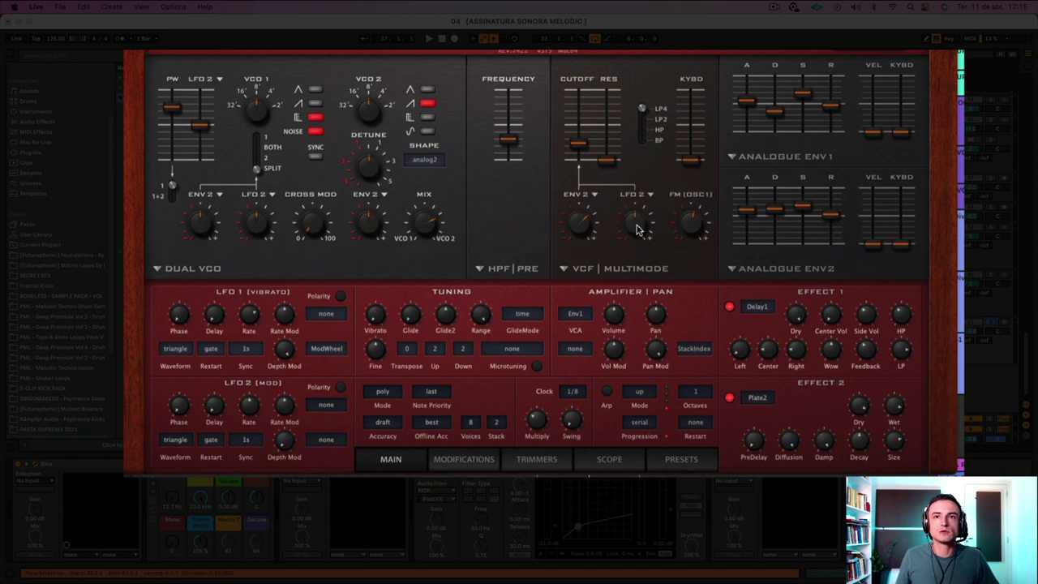
pyautogui.moveTo(636, 226); pyautogui.dragTo(637, 220)
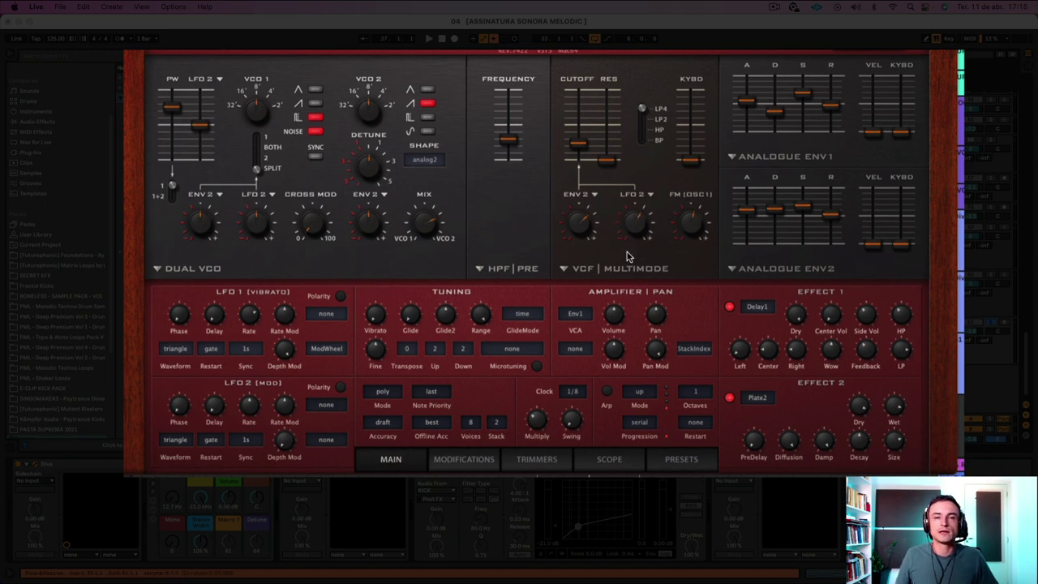
pyautogui.press('space')
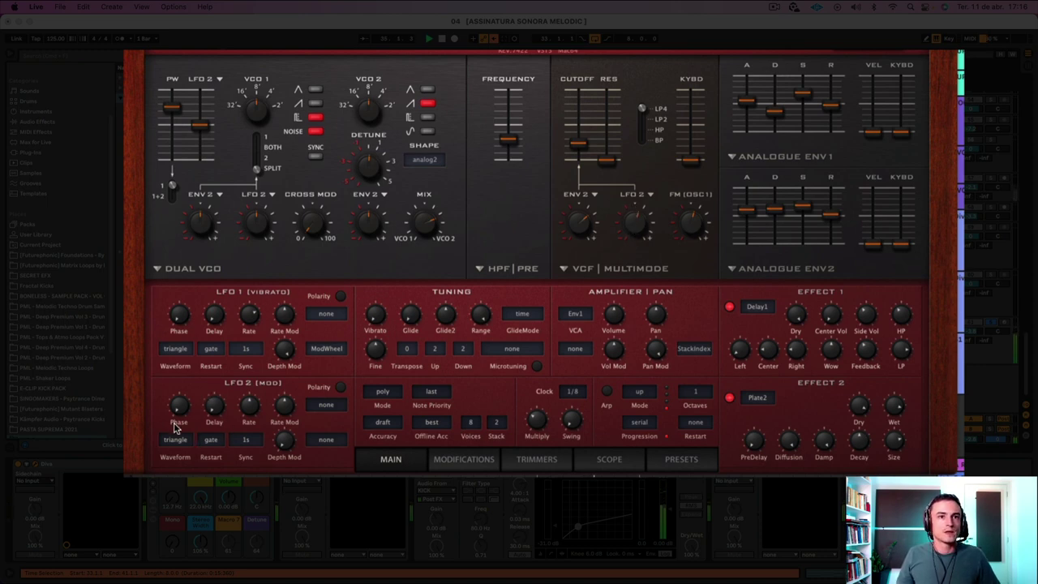
# Step: Sync LFO 2 to 1/8 and set its restart mode to single
pyautogui.click(253, 442)
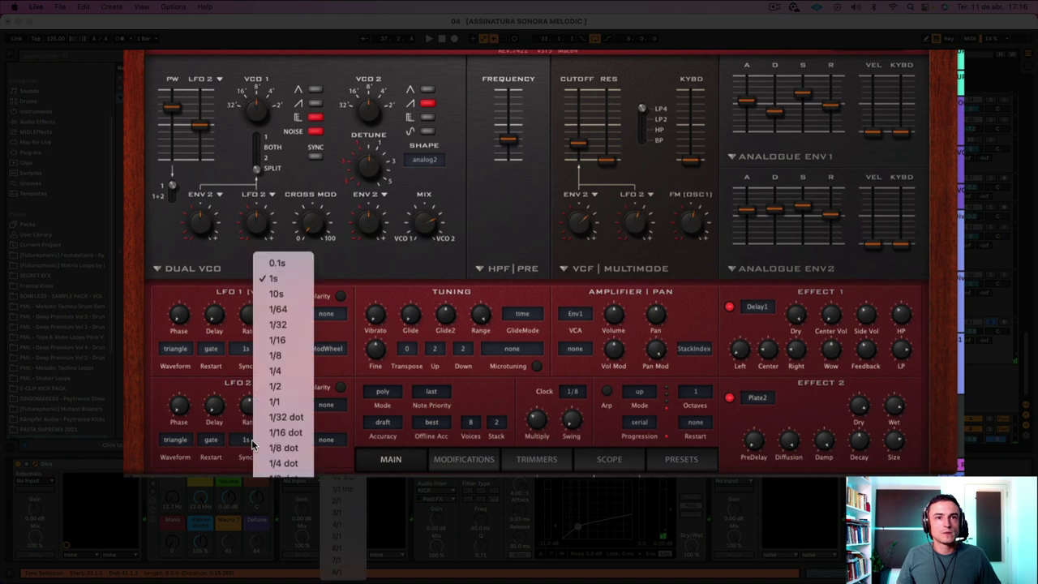
pyautogui.click(290, 356)
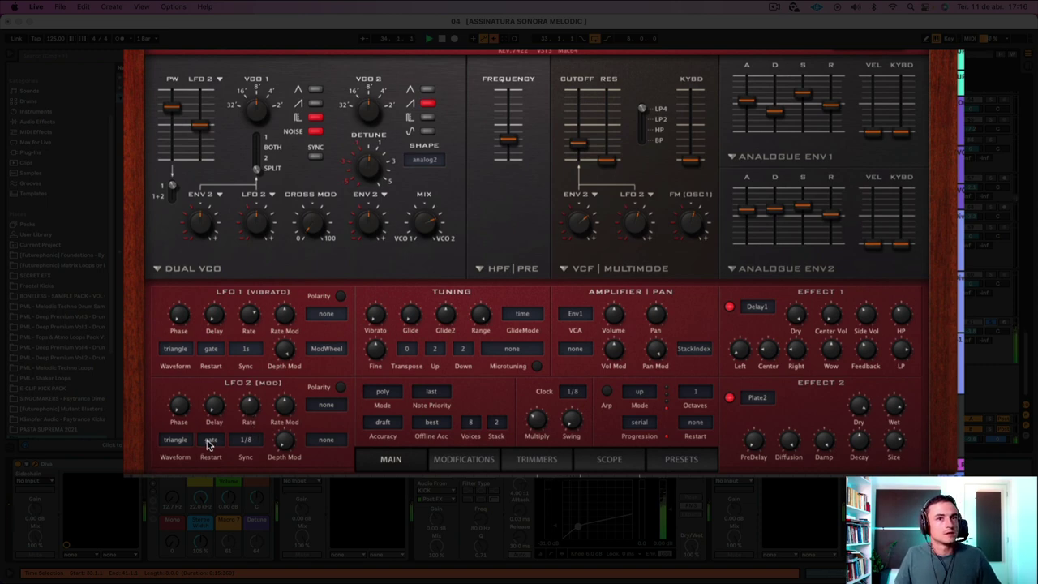
pyautogui.click(210, 442)
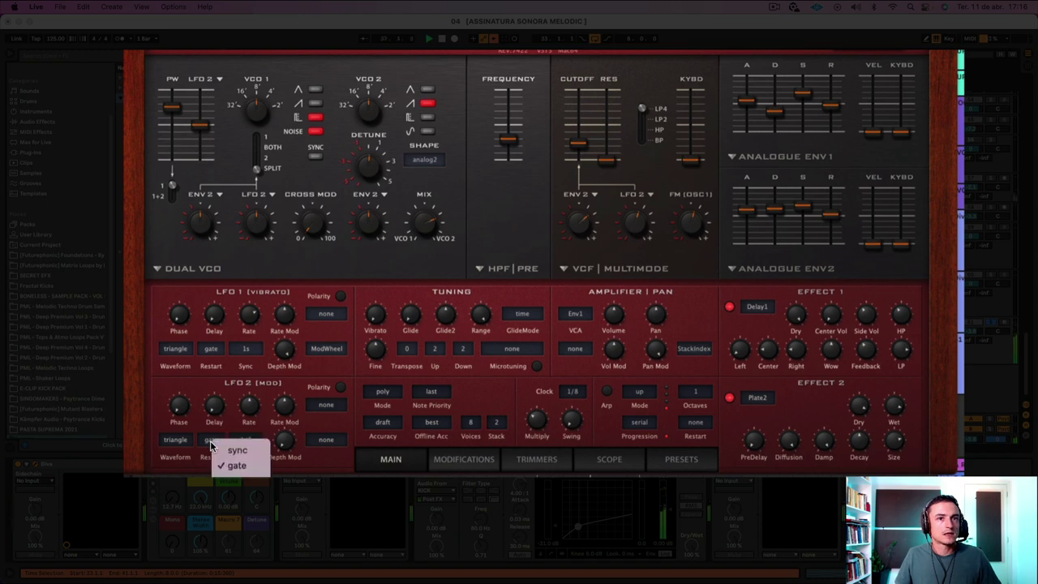
pyautogui.click(219, 476)
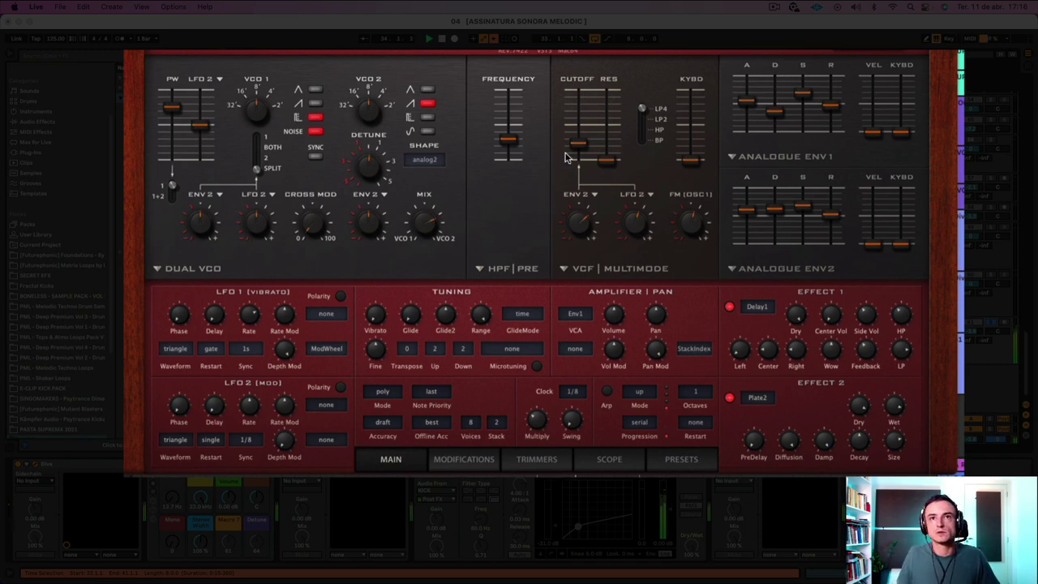
# Step: Lower the filter cutoff slightly and assign Env2 as the rate modulation source for LFO 2
pyautogui.moveTo(579, 144)
pyautogui.mouseDown()
pyautogui.moveTo(579, 120)
pyautogui.moveTo(580, 148)
pyautogui.mouseUp()
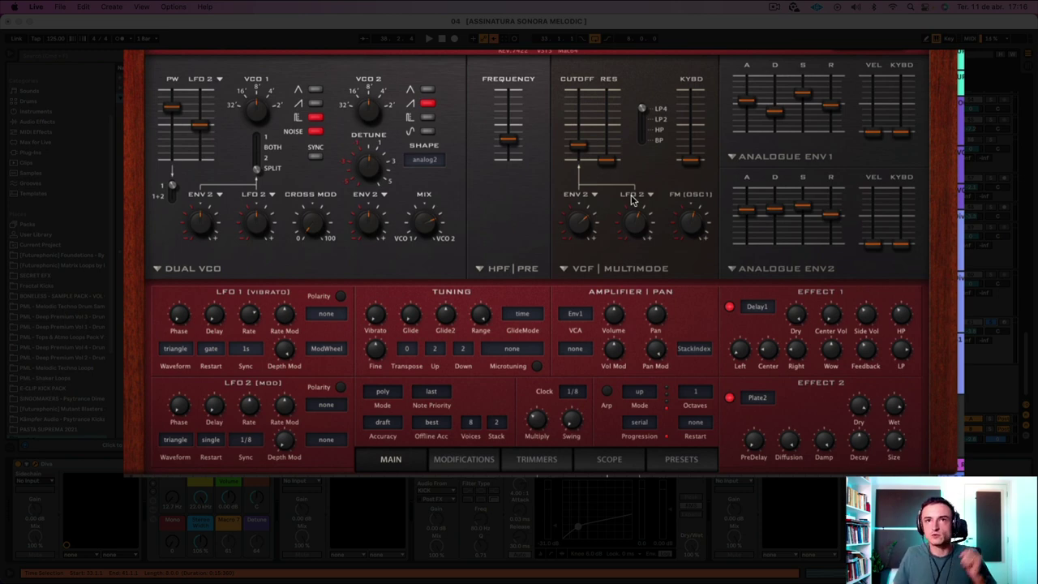
pyautogui.click(328, 408)
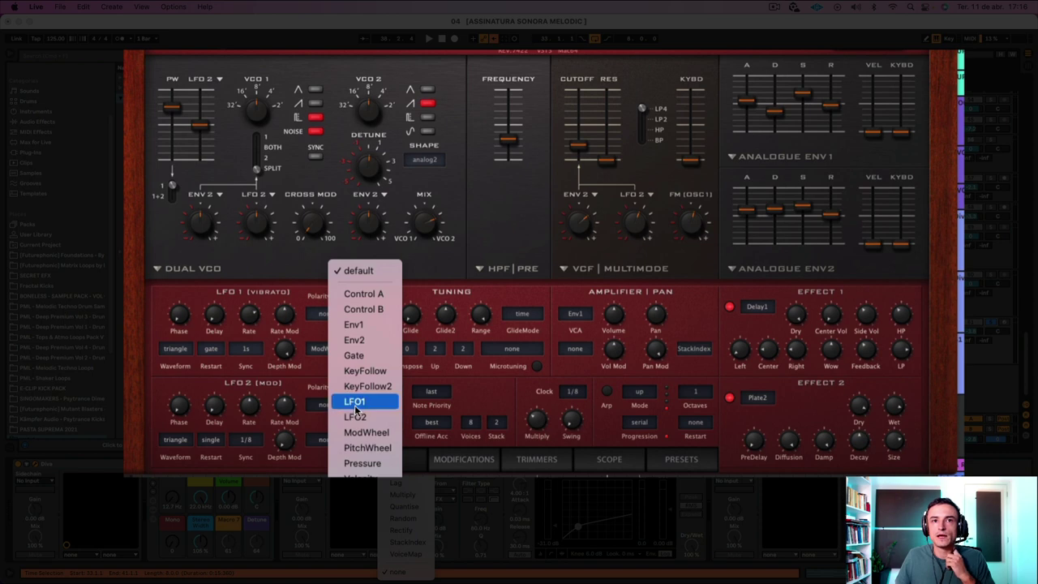
pyautogui.click(357, 341)
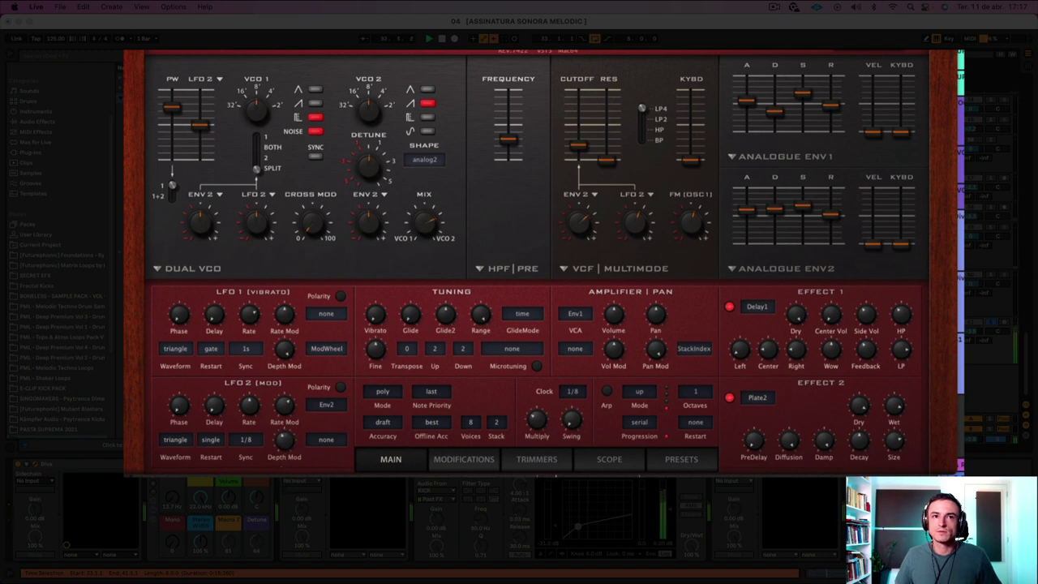
# Step: Change the LFO 2 sync to 1/8 dot and set the LFO 1 sync to 1/8
pyautogui.click(245, 442)
pyautogui.click(249, 447)
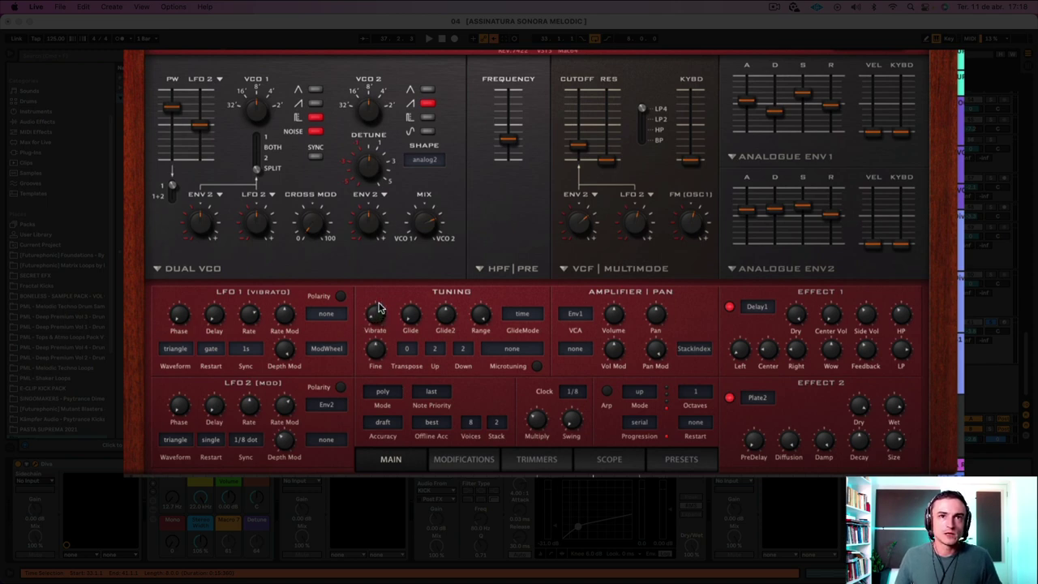
pyautogui.click(247, 350)
pyautogui.click(282, 357)
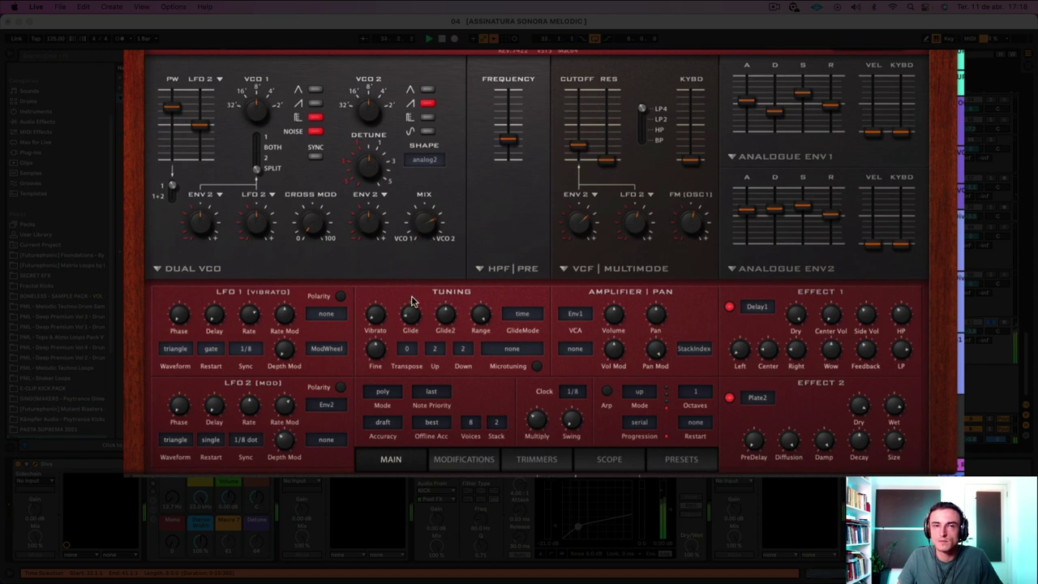
# Step: Assign Env2 as the modulation source for the Noise & Dual VCO Mix
pyautogui.click(463, 461)
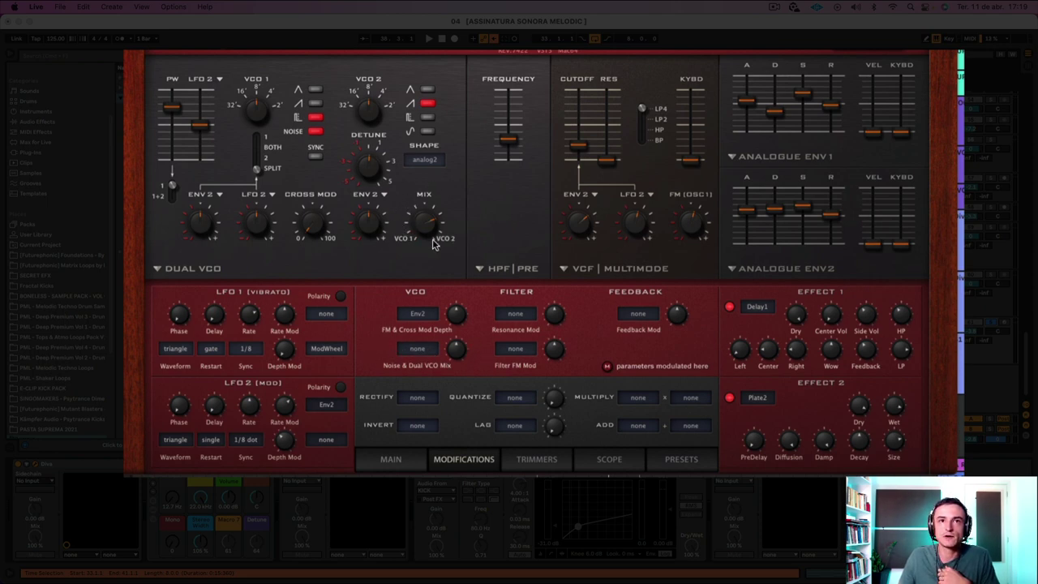
pyautogui.click(420, 354)
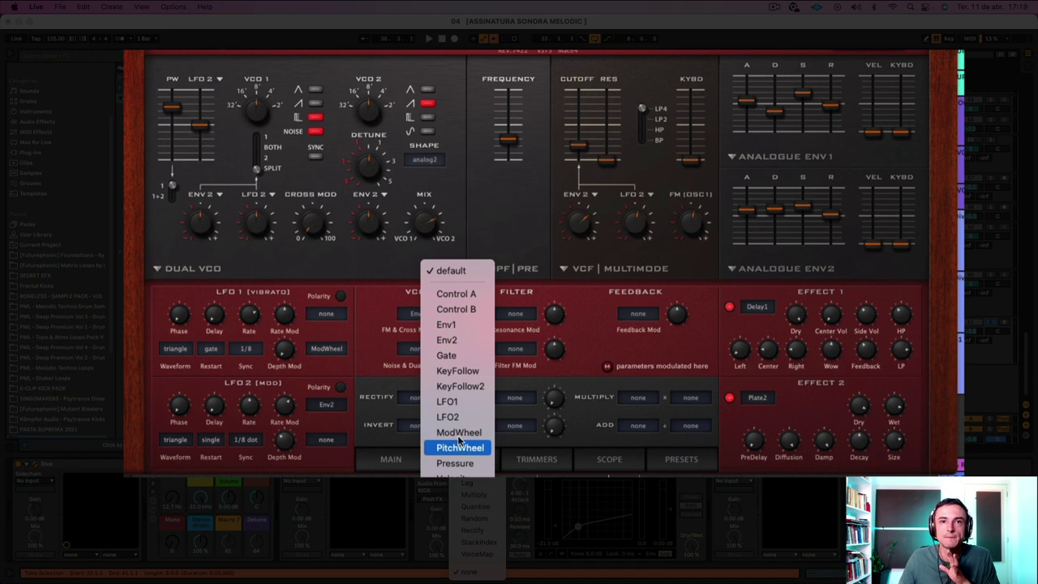
pyautogui.click(455, 340)
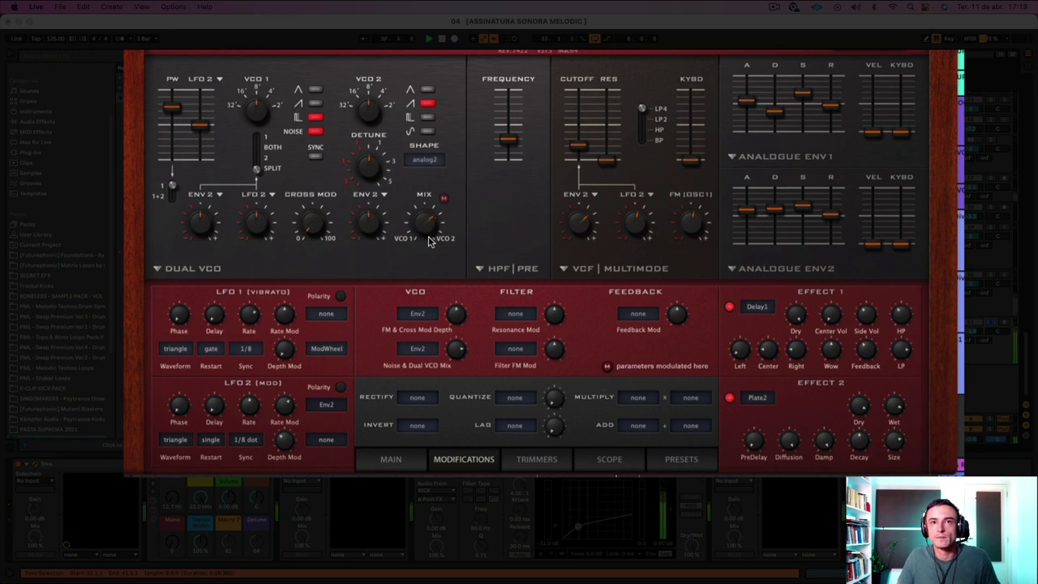
# Step: Assign Env2 as the Filter FM modulation source and fine-tune the filter cutoff at about a quarter of its range
pyautogui.click(515, 349)
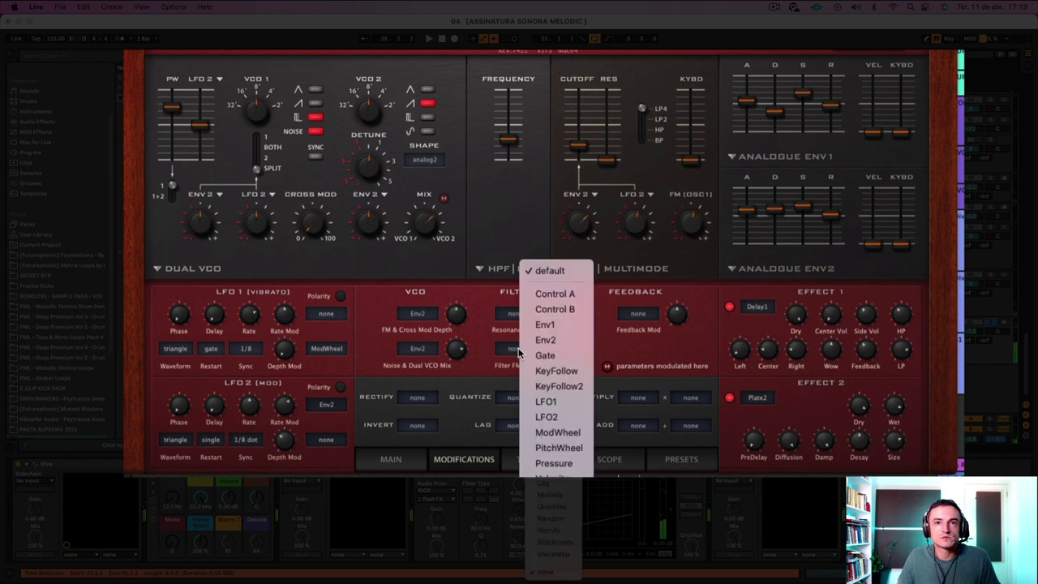
pyautogui.click(572, 341)
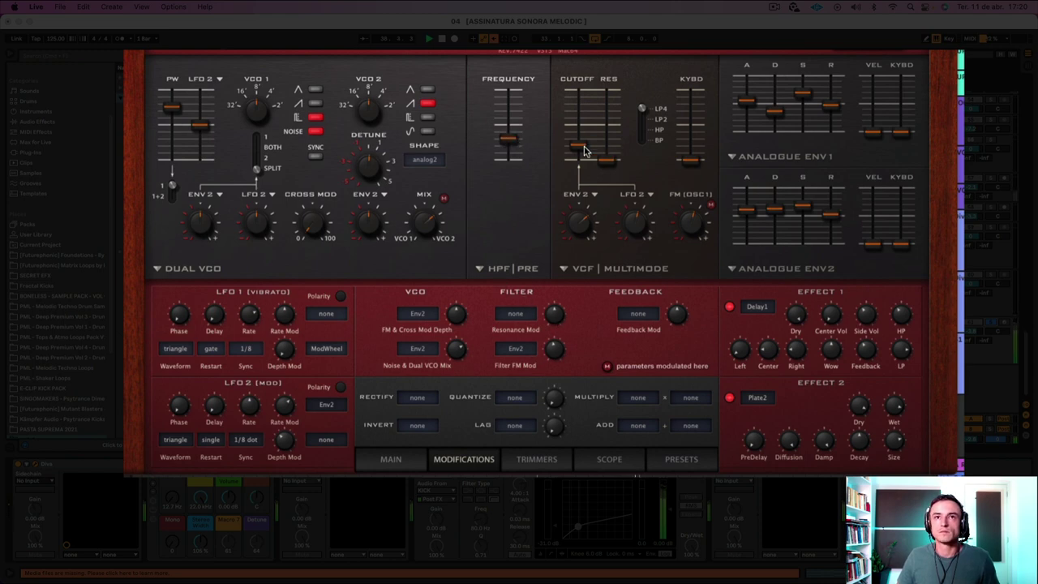
pyautogui.moveTo(584, 151); pyautogui.dragTo(586, 143)
pyautogui.moveTo(584, 135); pyautogui.dragTo(581, 149)
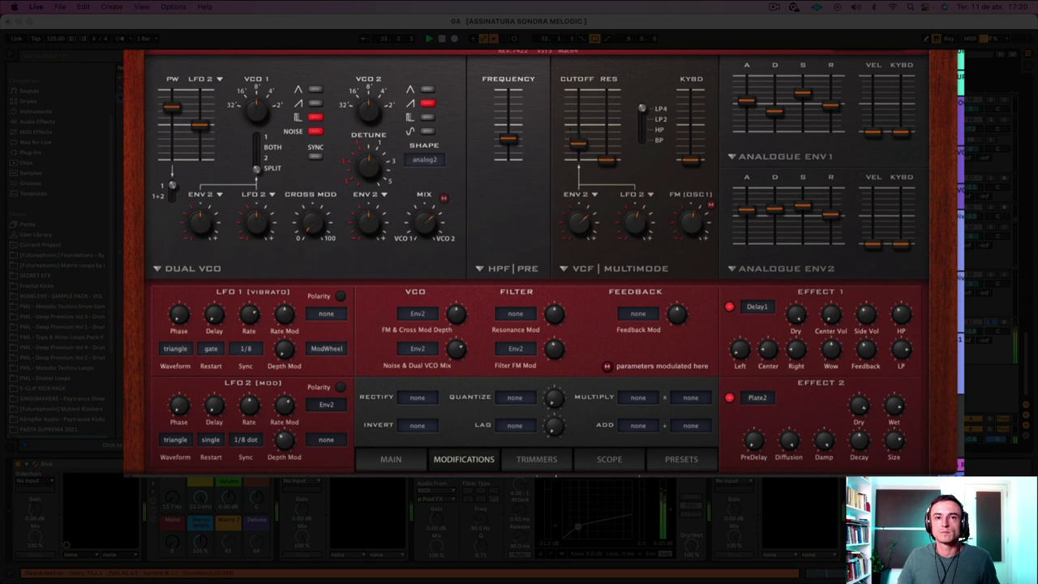
# Step: Try 12 voices, settle on 6, and raise the filter cutoff to just below mid-range
pyautogui.click(550, 467)
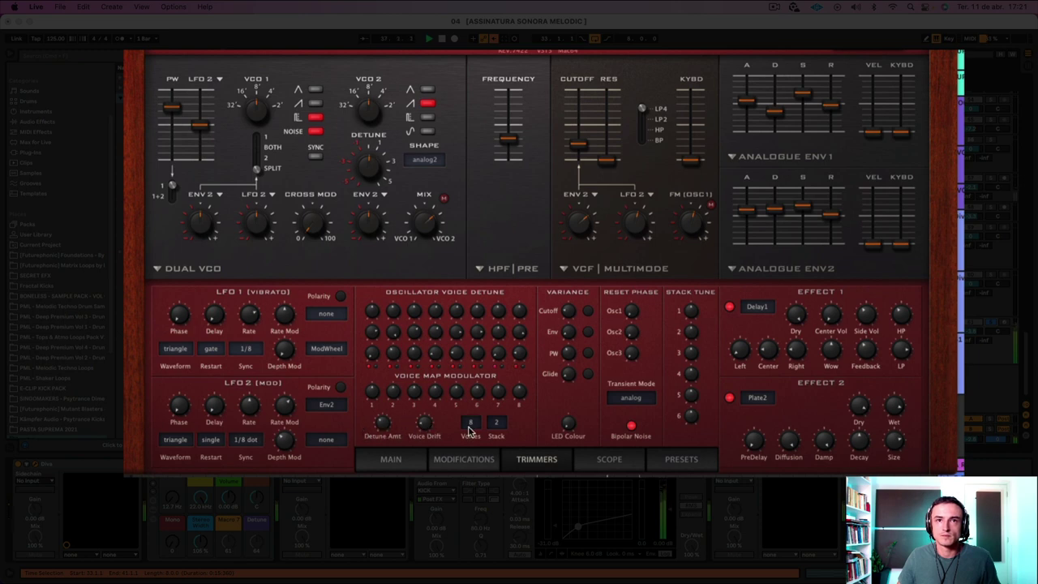
pyautogui.click(472, 428)
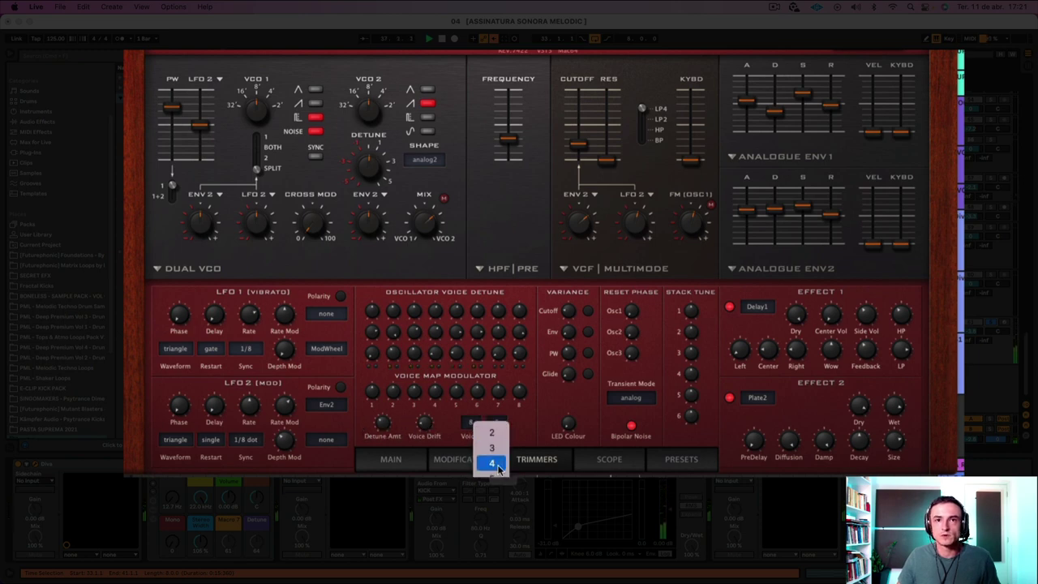
pyautogui.click(477, 459)
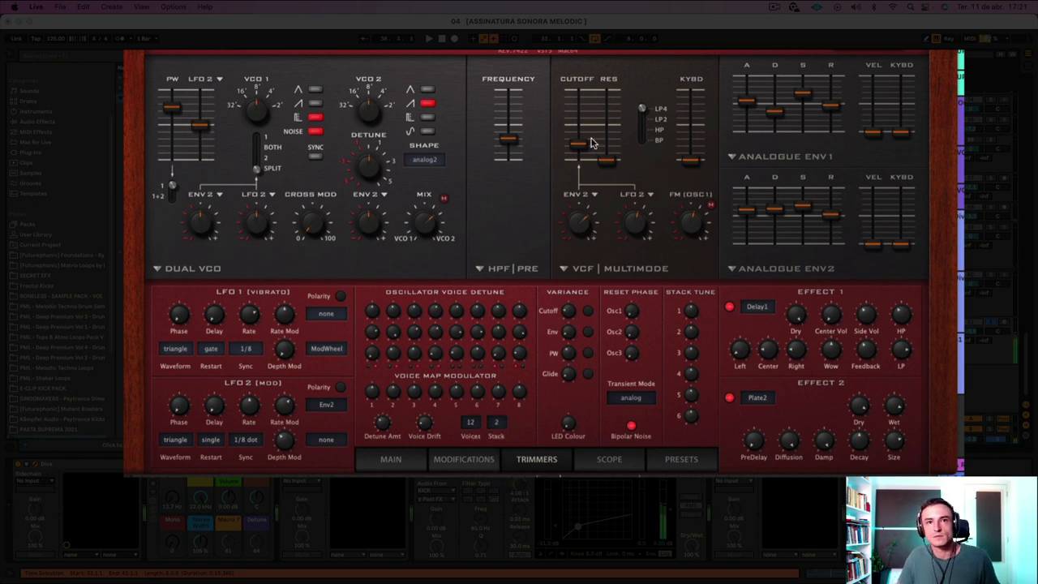
pyautogui.click(488, 422)
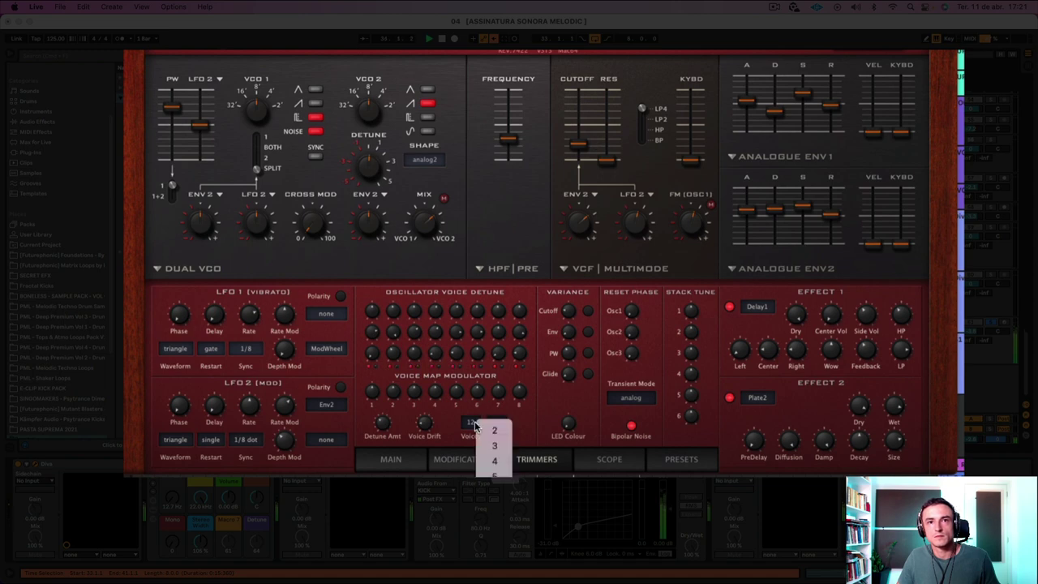
pyautogui.click(495, 474)
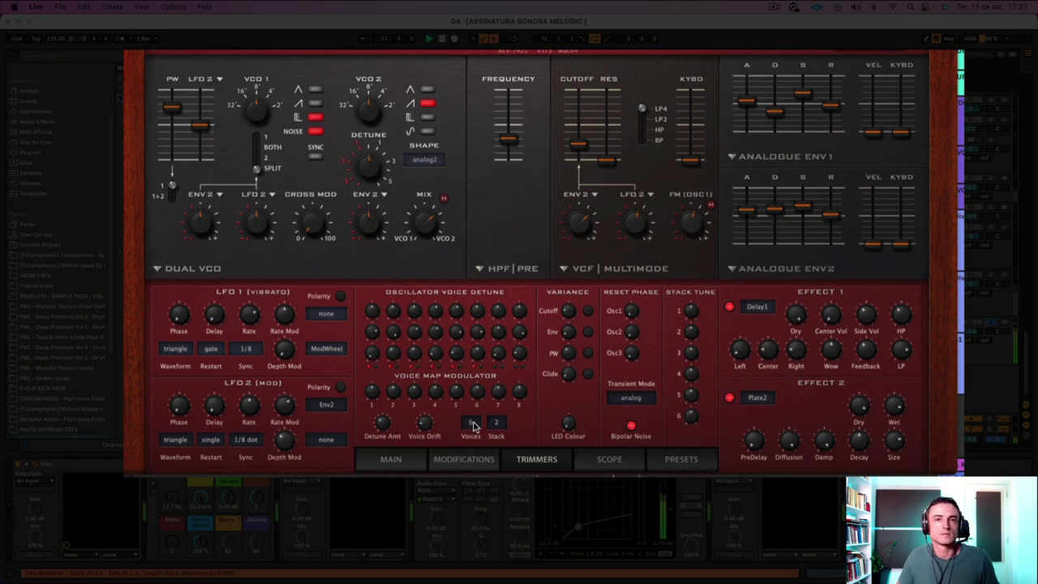
pyautogui.moveTo(579, 147); pyautogui.dragTo(582, 127)
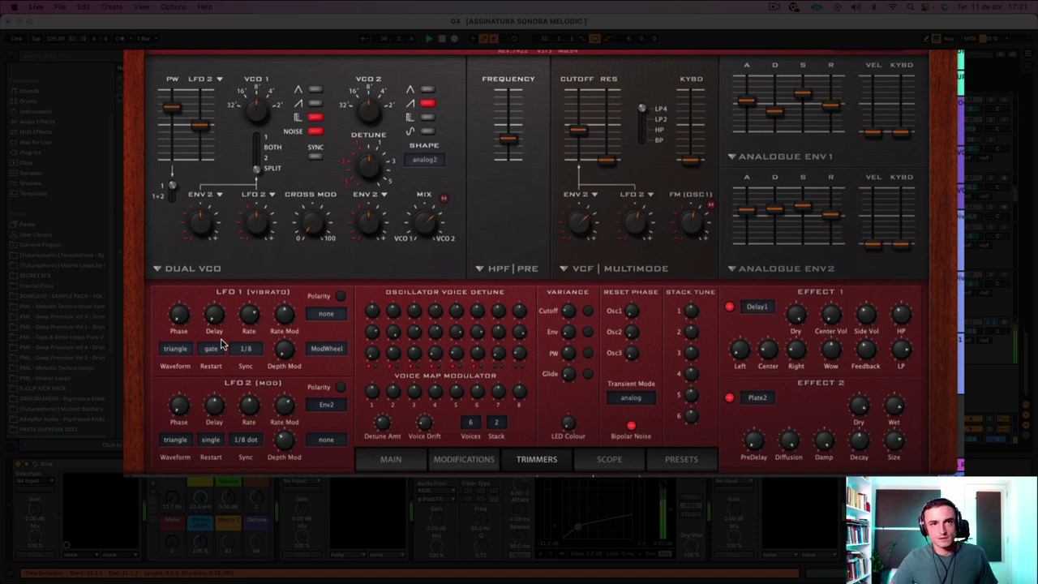
# Step: Try the sync restart mode on LFO 2, switching it back to single
pyautogui.click(213, 443)
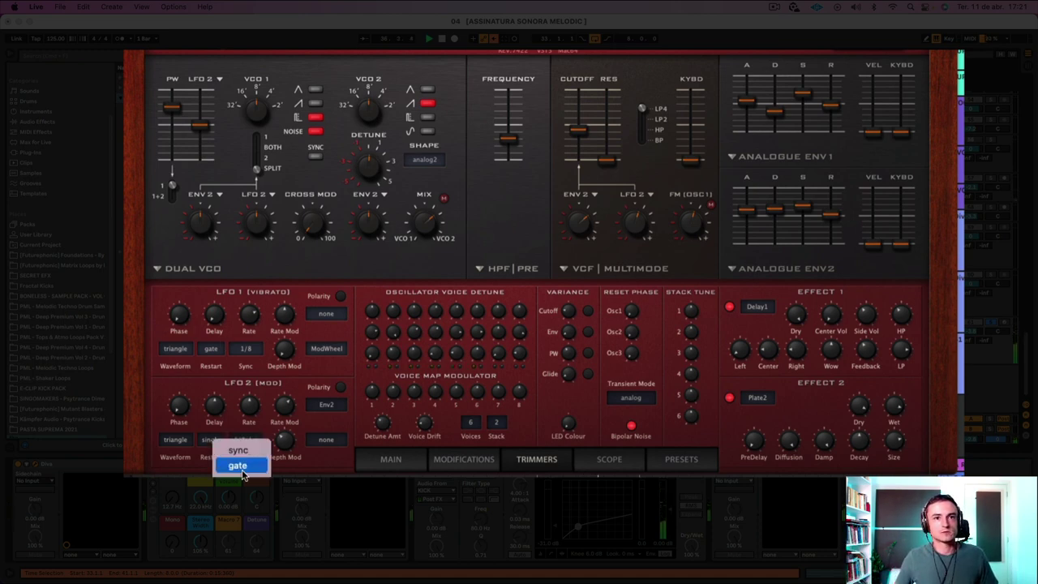
pyautogui.click(238, 450)
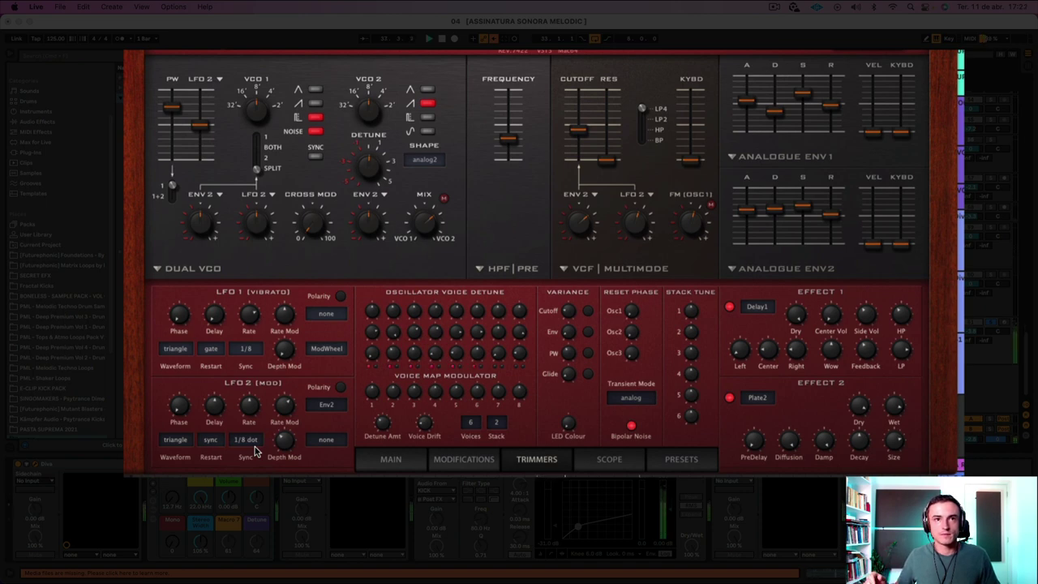
pyautogui.click(214, 442)
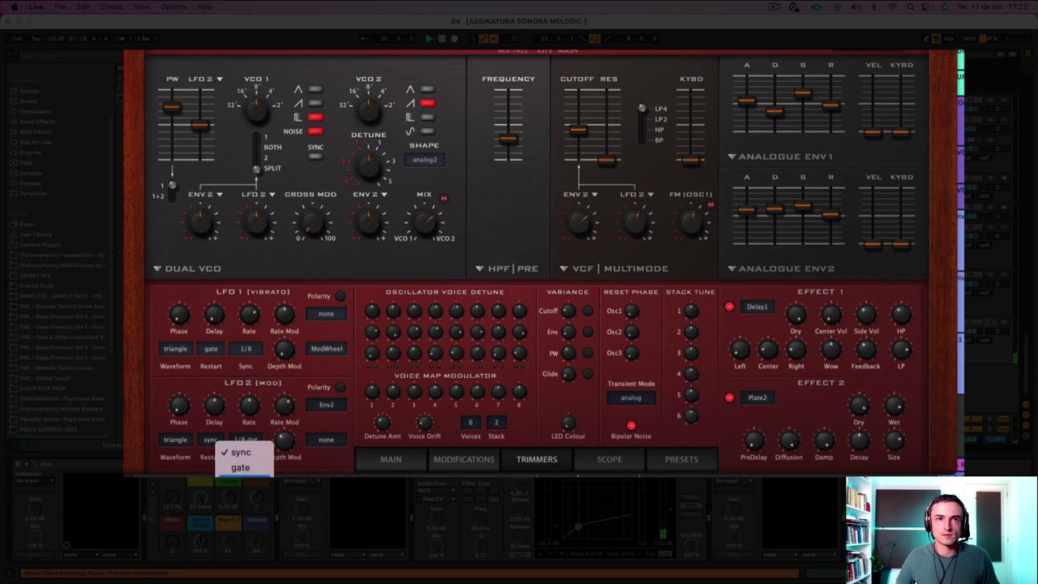
pyautogui.click(233, 468)
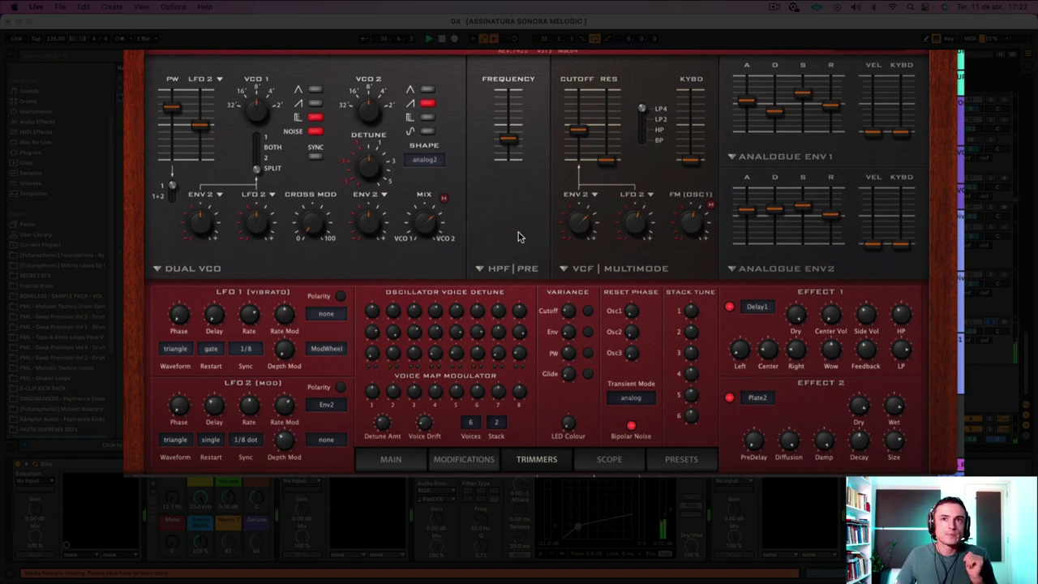
# Step: Feed LFO2 into the Lag processor and assign Lag as the filter's modulation source in place of LFO2
pyautogui.click(632, 198)
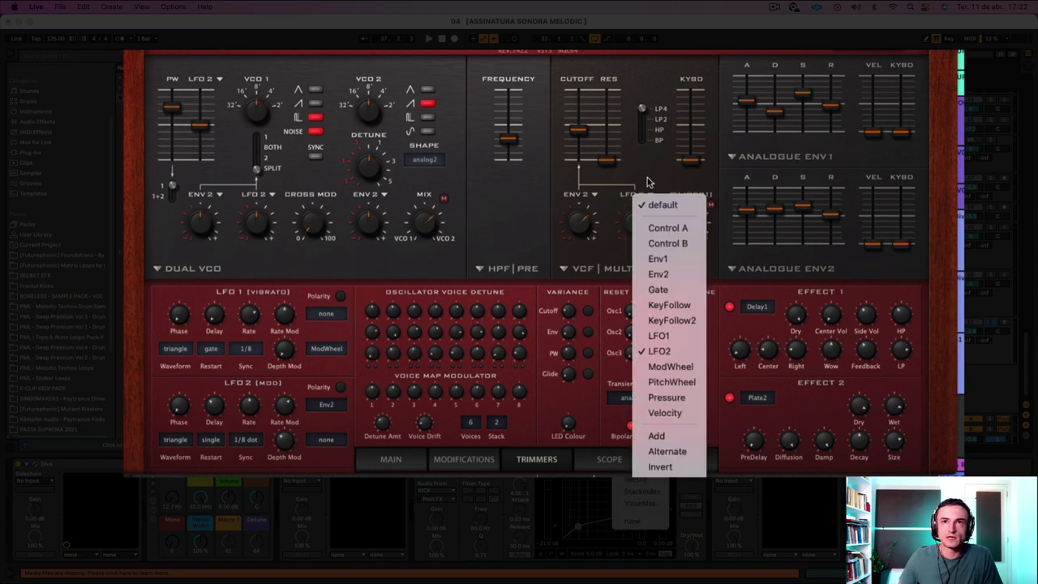
pyautogui.click(650, 184)
pyautogui.click(478, 464)
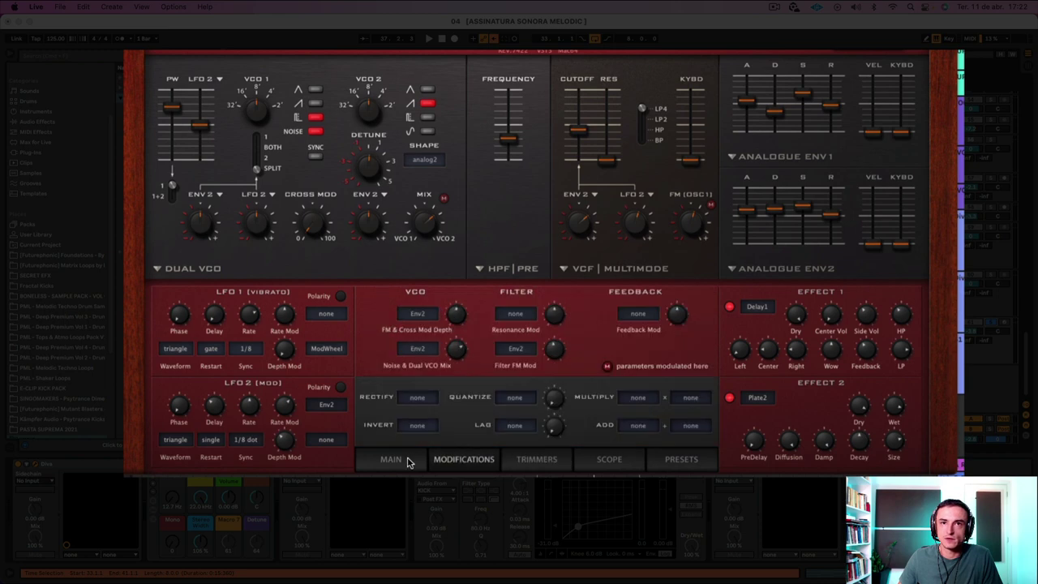
pyautogui.click(520, 427)
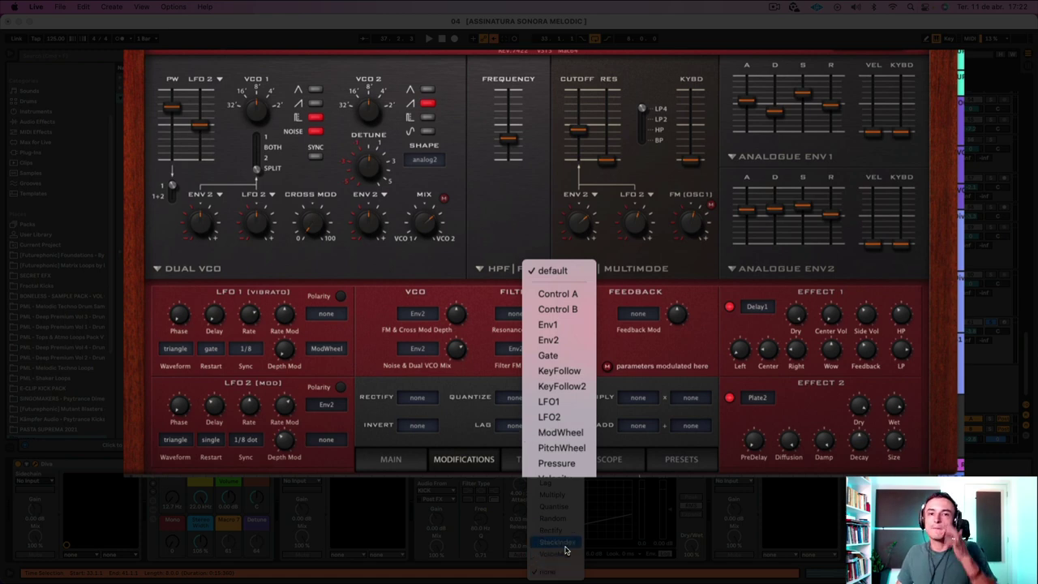
pyautogui.click(576, 418)
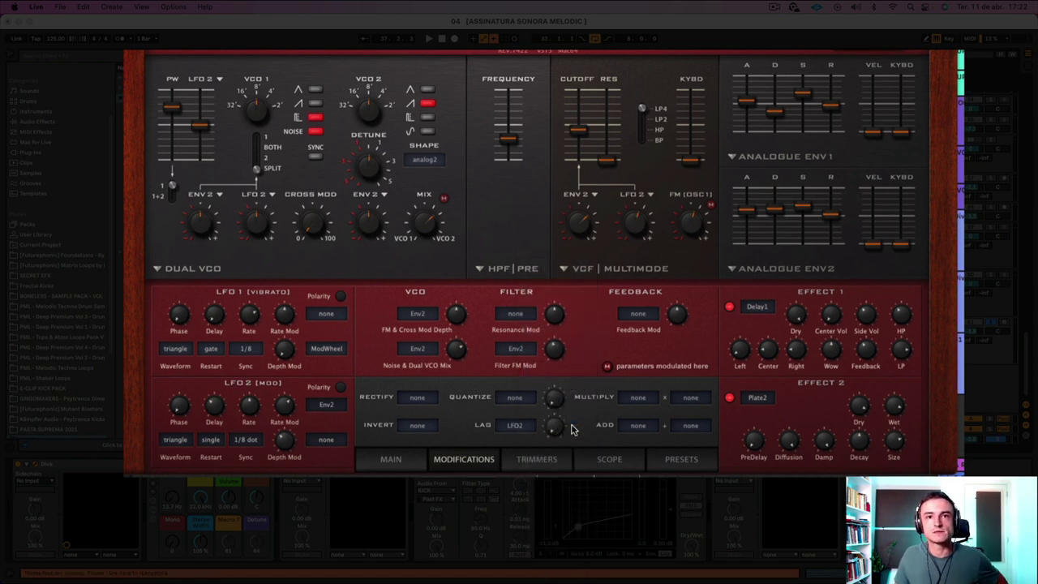
pyautogui.click(645, 200)
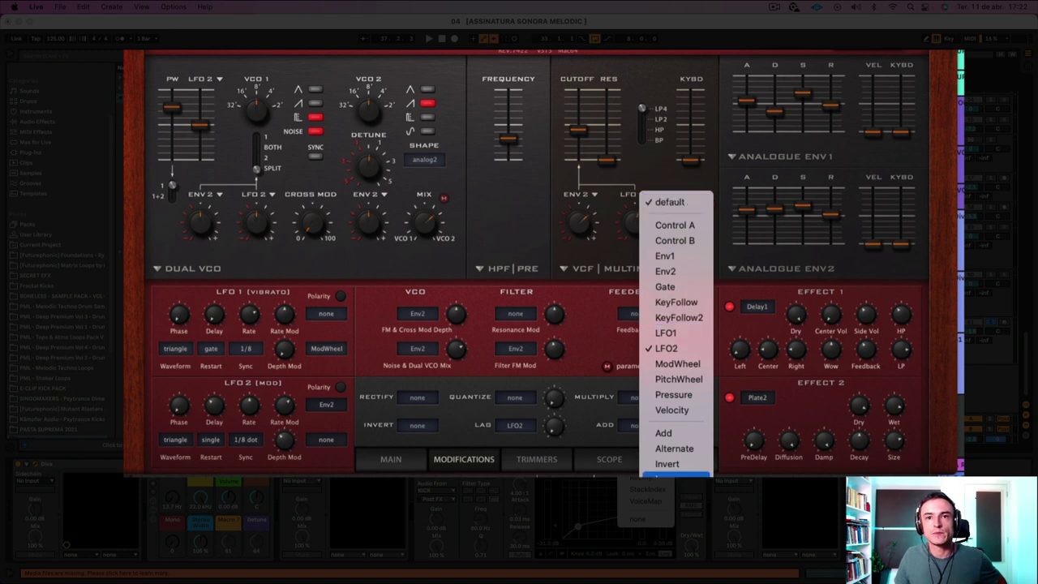
pyautogui.click(675, 477)
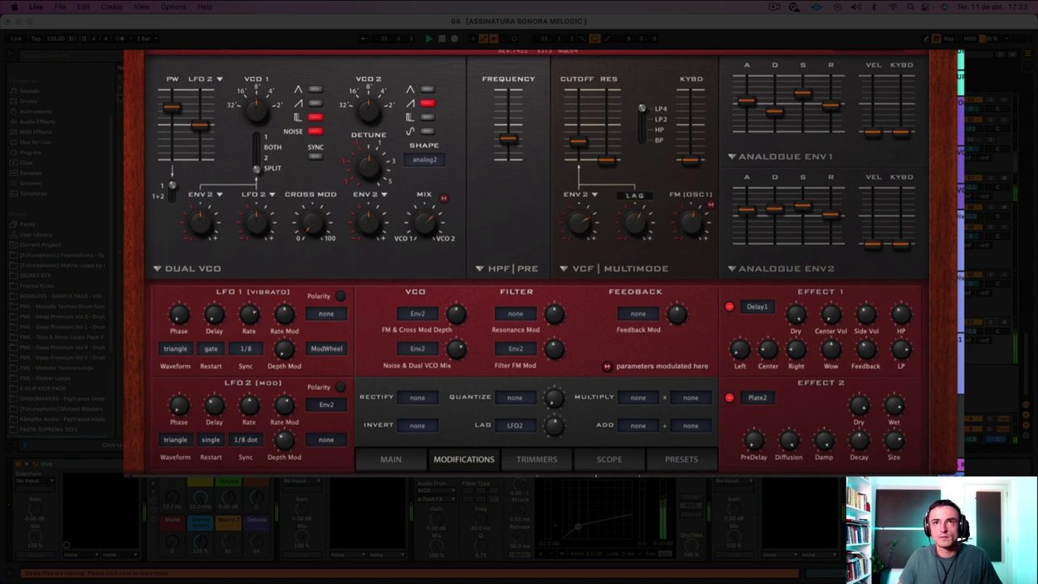
# Step: Sweep the filter cutoff down and up during playback, leaving it just below mid-range
pyautogui.moveTo(583, 139); pyautogui.dragTo(583, 160)
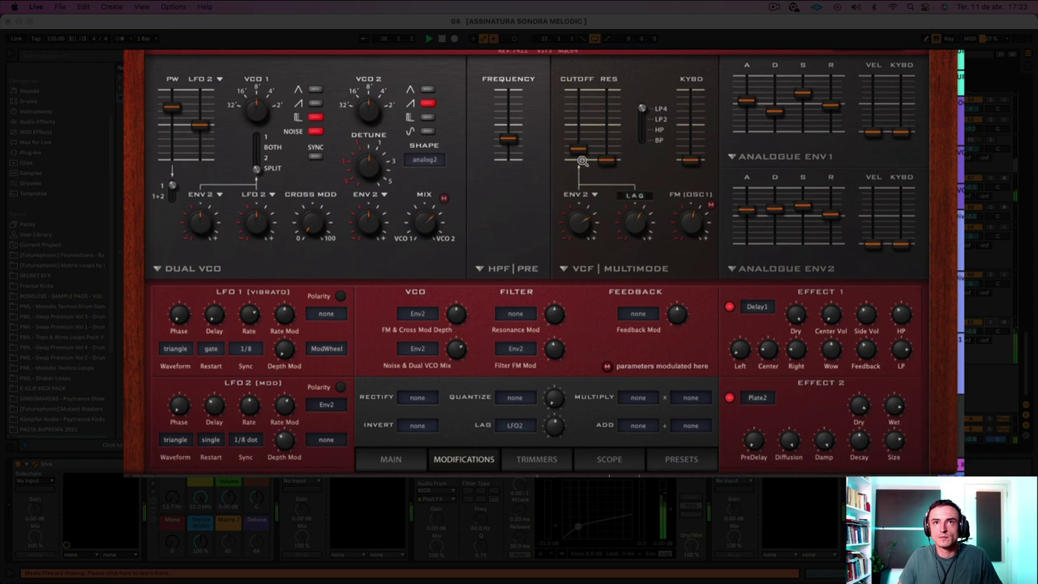
pyautogui.moveTo(582, 236); pyautogui.dragTo(581, 234)
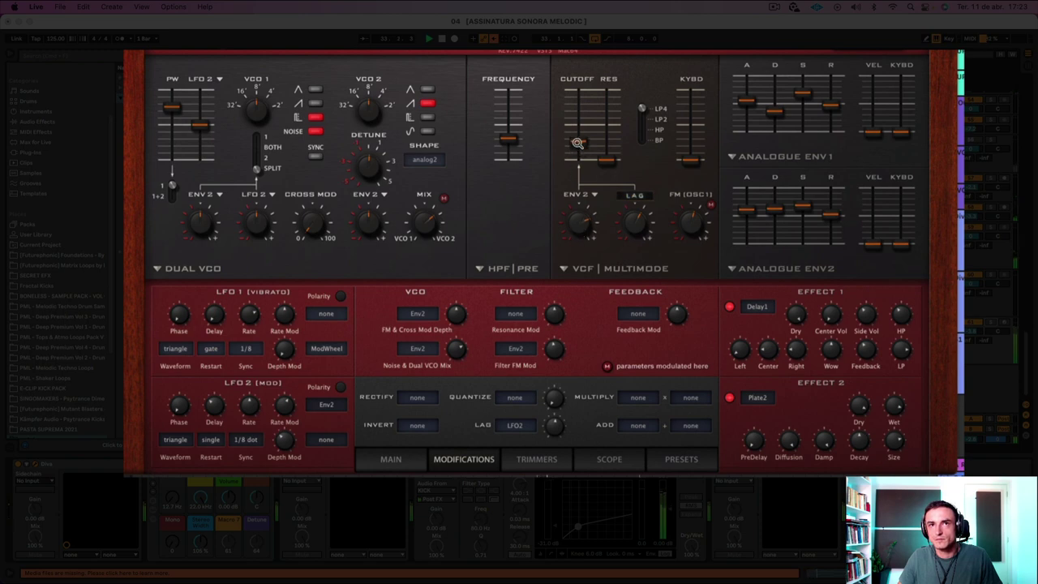
pyautogui.moveTo(579, 147)
pyautogui.mouseDown()
pyautogui.moveTo(579, 123)
pyautogui.moveTo(570, 142)
pyautogui.mouseUp()
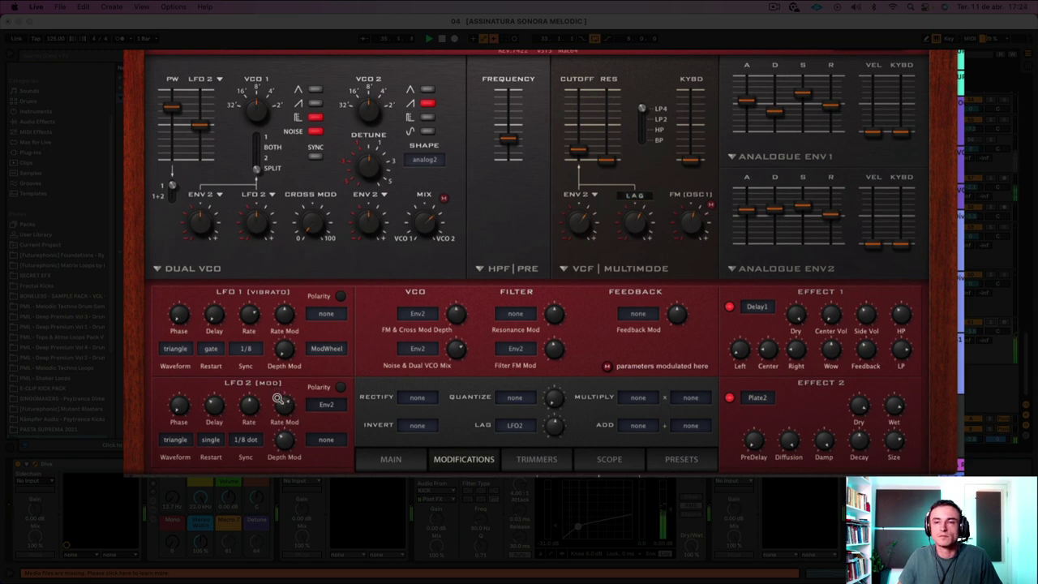
pyautogui.moveTo(577, 151)
pyautogui.mouseDown()
pyautogui.moveTo(575, 116)
pyautogui.moveTo(577, 131)
pyautogui.mouseUp()
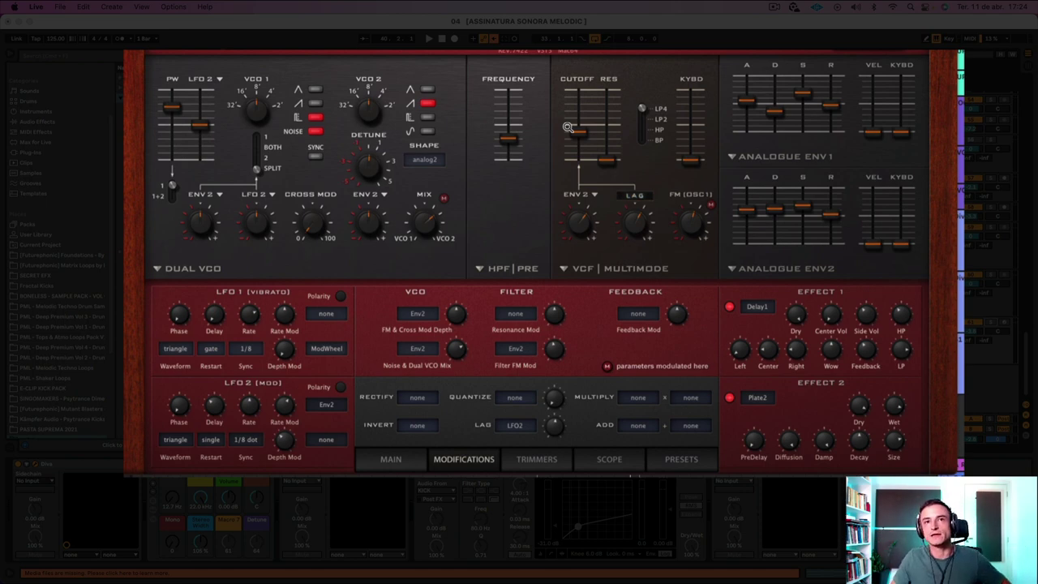
# Step: Open the preset browser
pyautogui.click(697, 464)
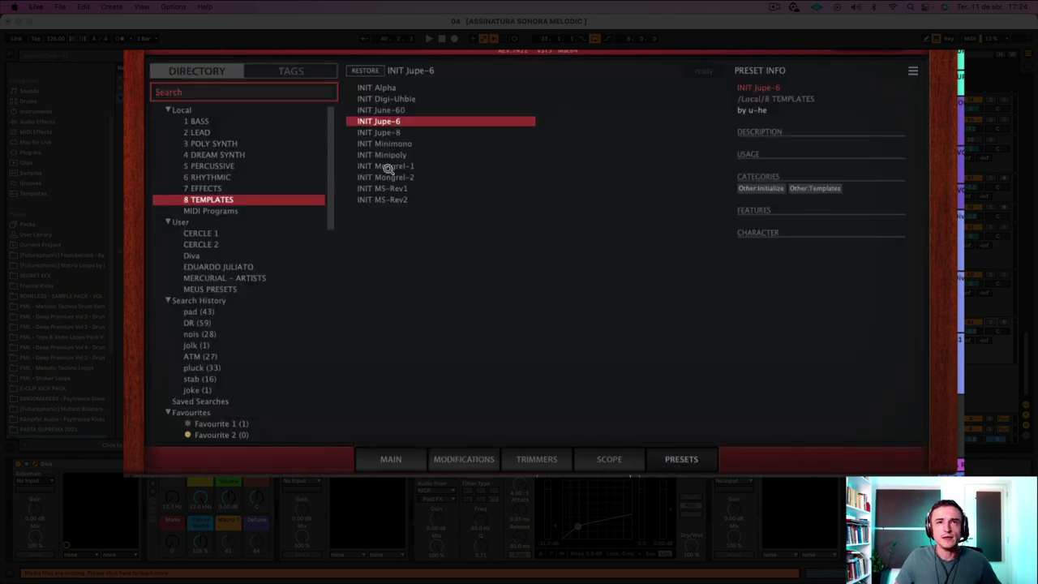